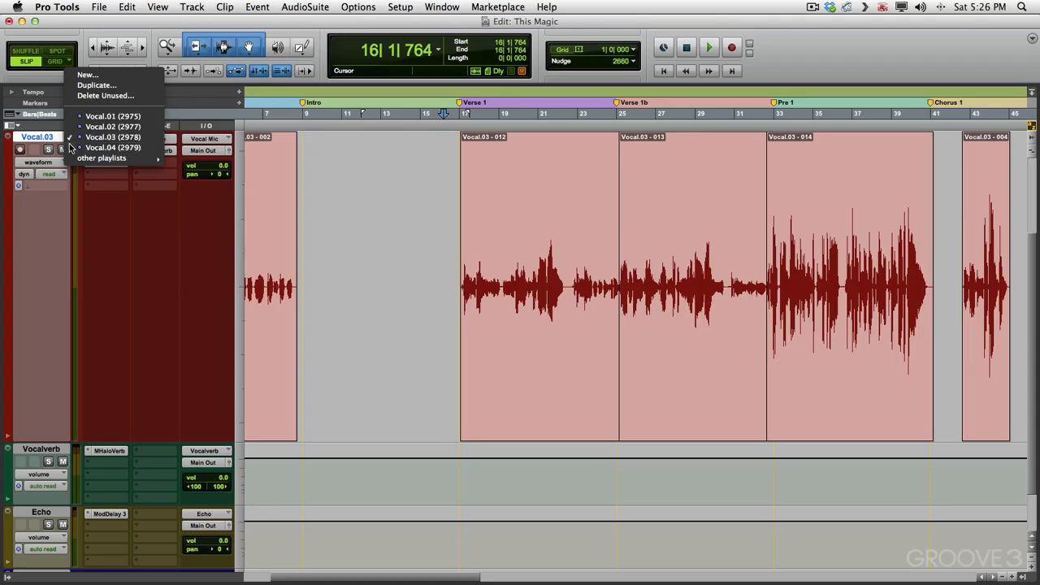
Switch the vocal track to the Vocal.04 playlist and briefly view its playlists as lanes before returning to waveform view
left_click(89, 147)
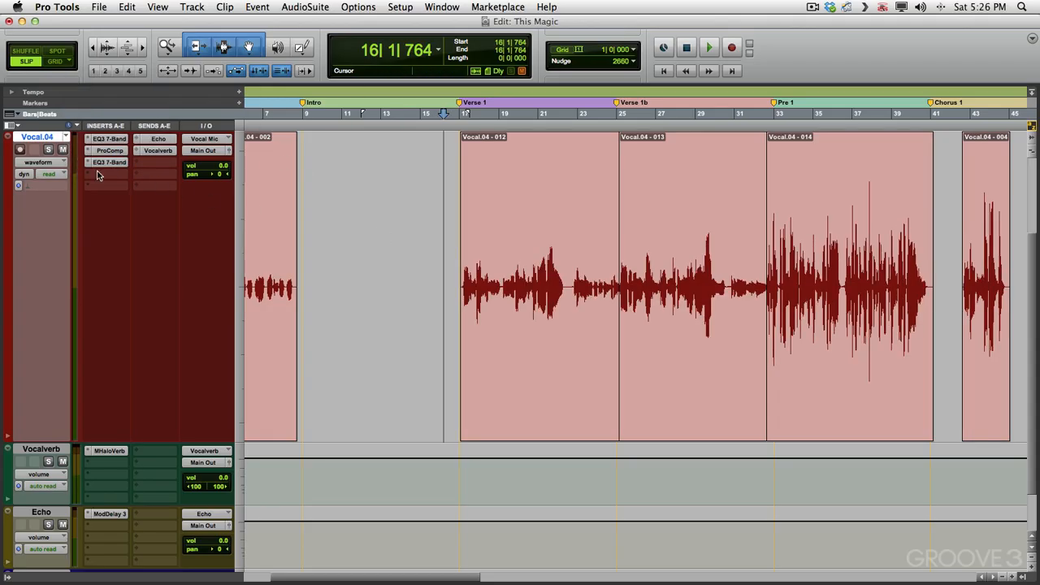
left_click(38, 161)
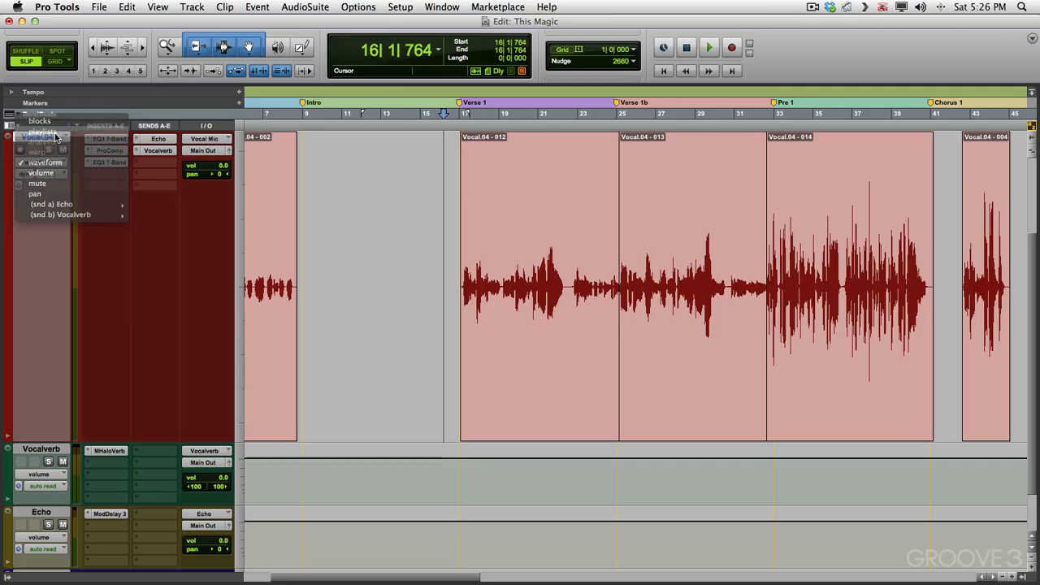
left_click(54, 133)
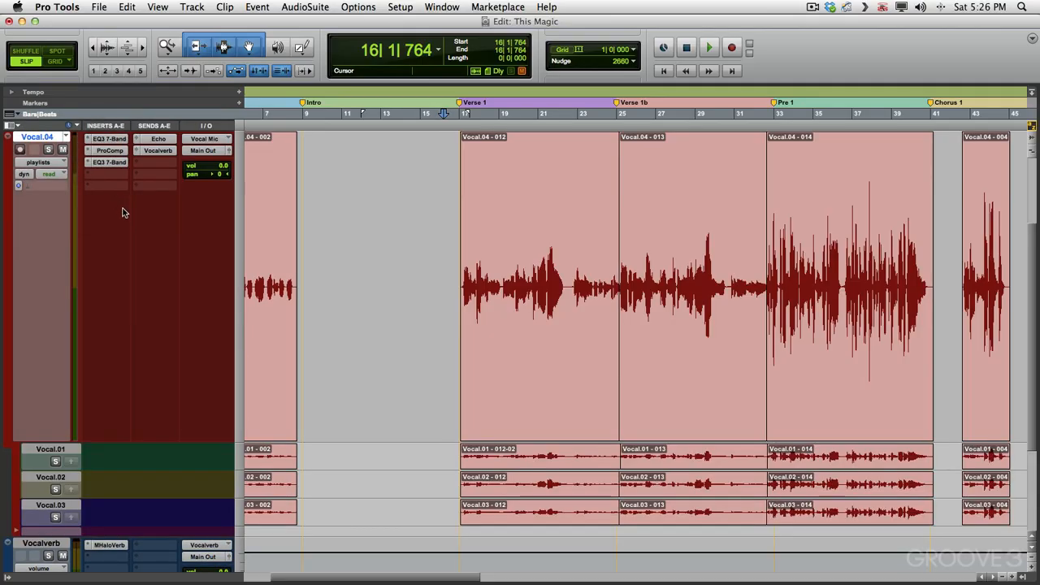
left_click(42, 162)
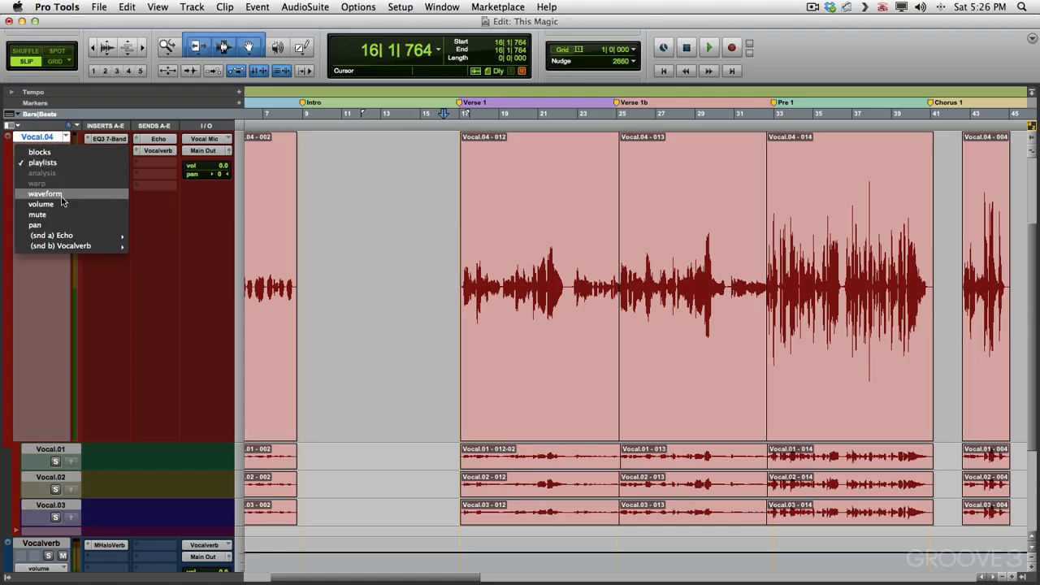
left_click(61, 195)
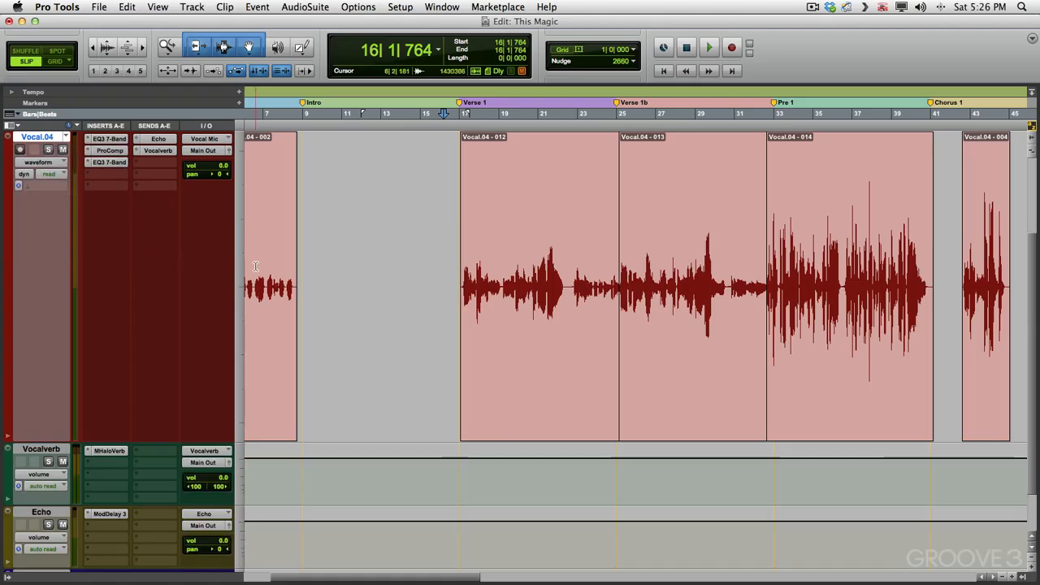
Insert the Auto-Tune Evo (mono) plug-in on the next free insert slot of the Vocal.04 track
key("F5")
left_click_drag(713, 220, 428, 216)
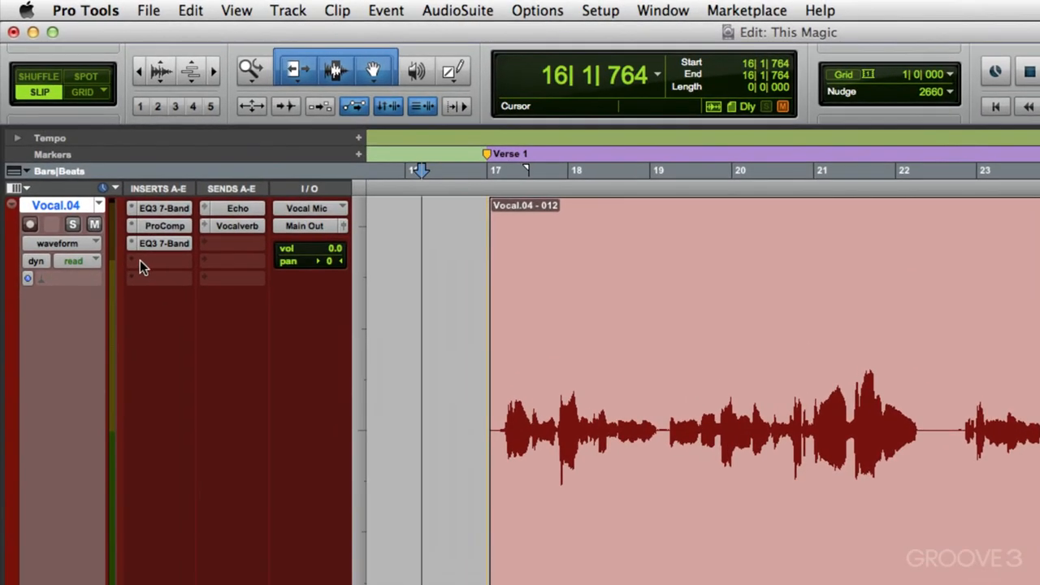
left_click(95, 173)
mouse_move(146, 291)
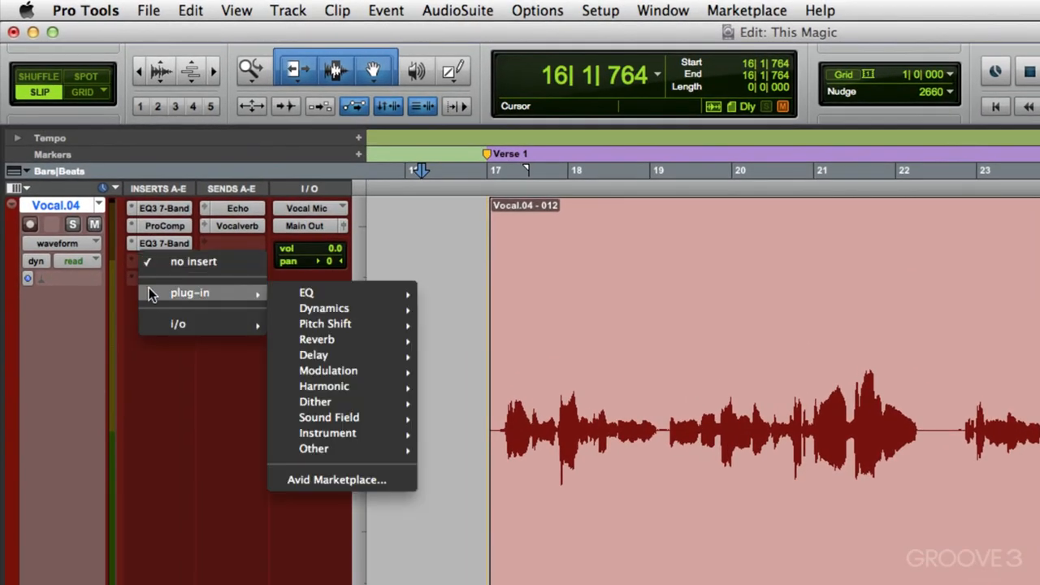
mouse_move(279, 324)
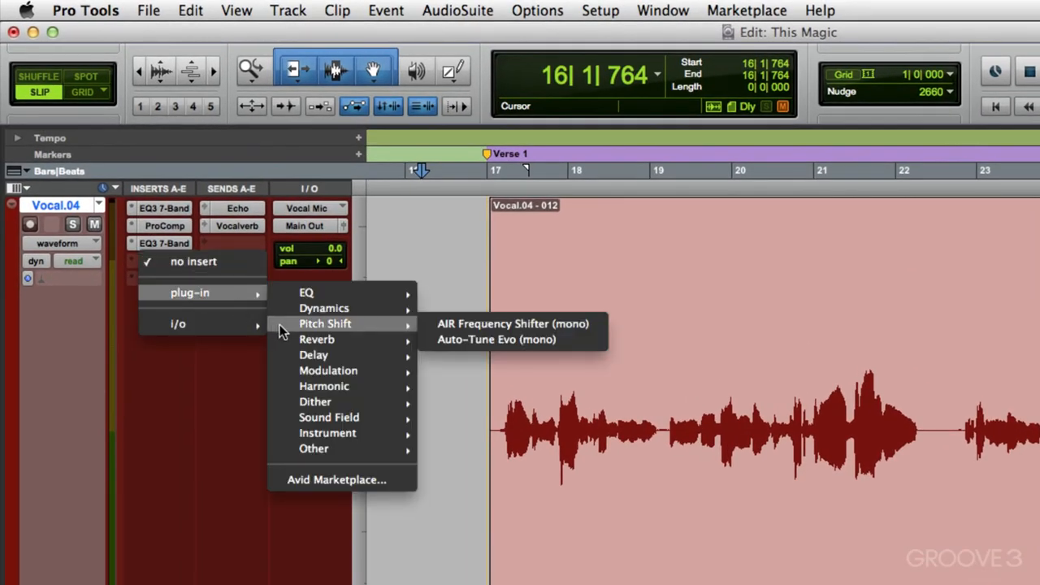
left_click(429, 338)
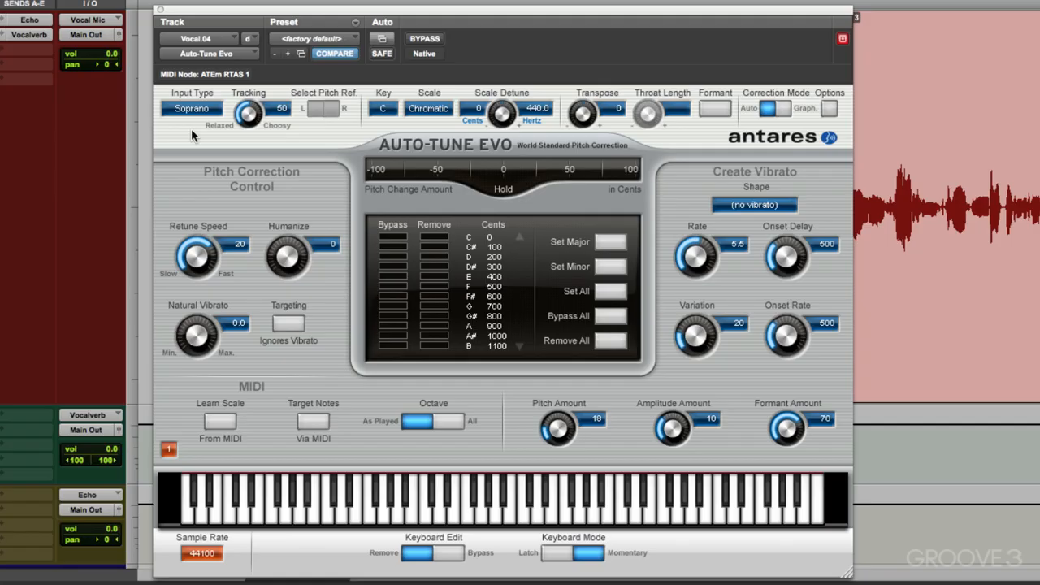
Set Auto-Tune's input type to Alto/Tenor and its key to A
left_click(193, 108)
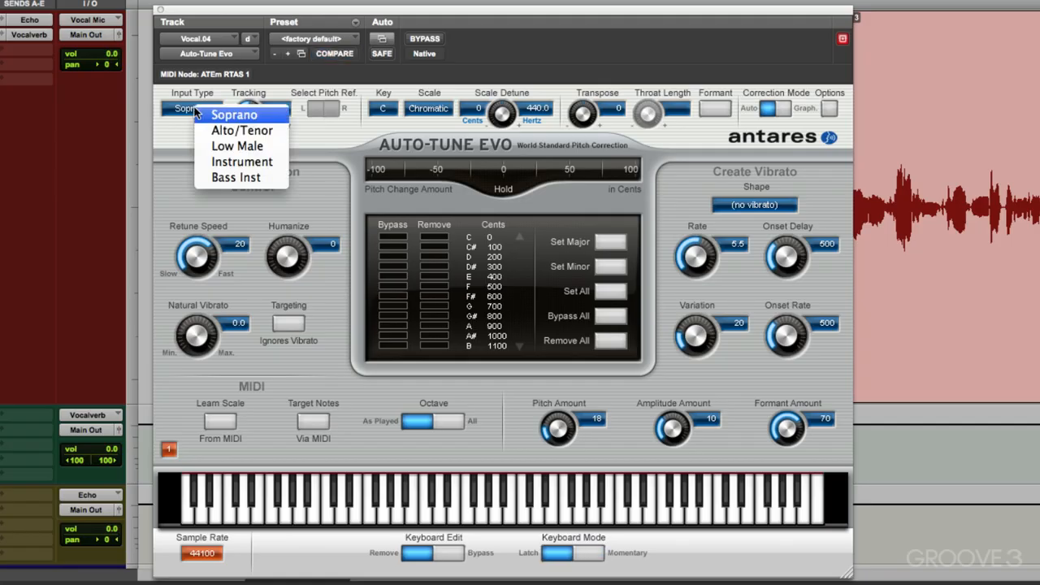
left_click(204, 131)
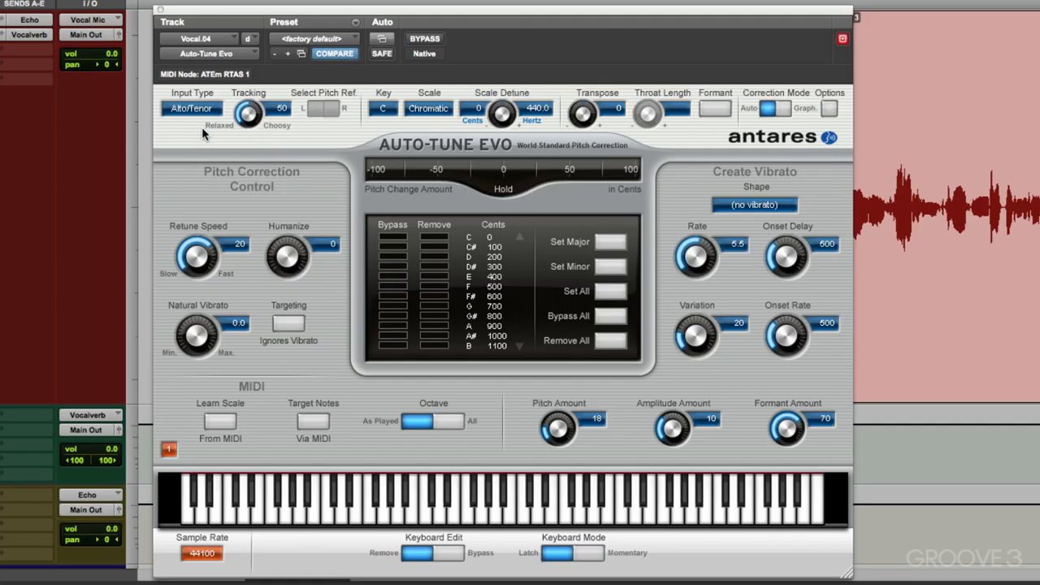
left_click(383, 112)
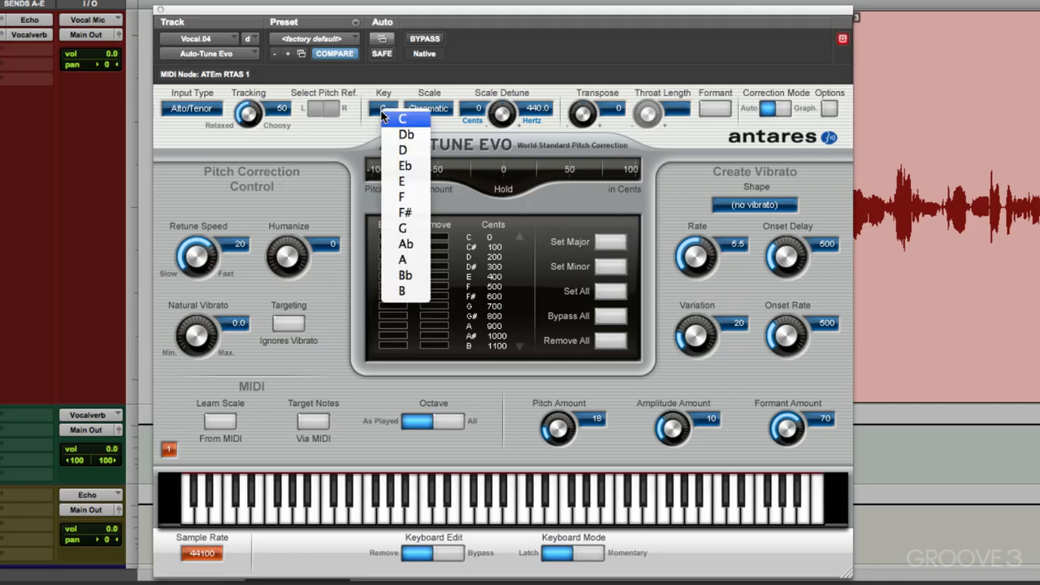
left_click(402, 259)
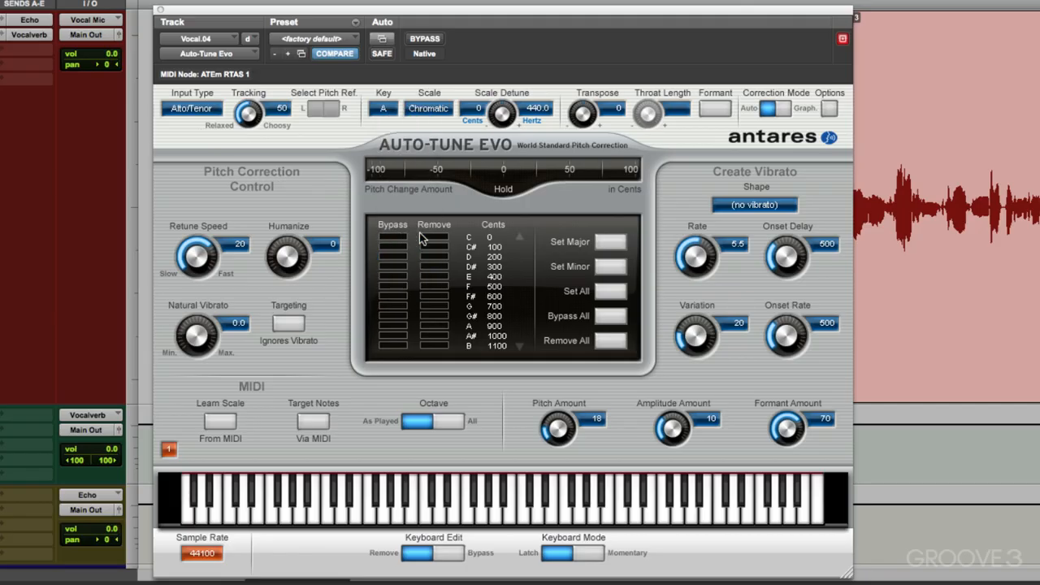
Set the scale to Major and nudge the Retune Speed knob before closing the Auto-Tune window
left_click(417, 114)
left_click(424, 87)
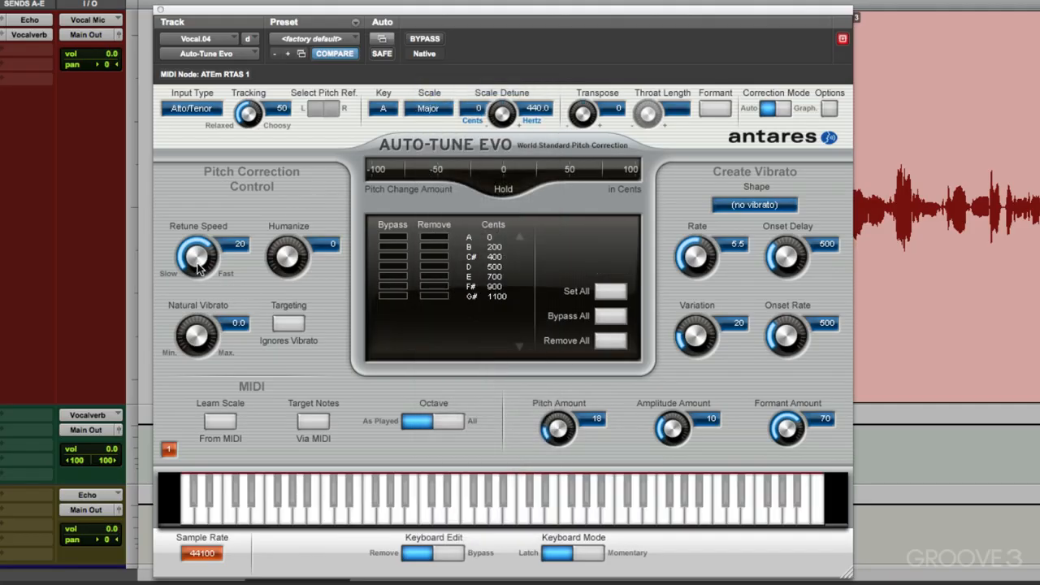
left_click_drag(200, 270, 195, 278)
left_click(160, 12)
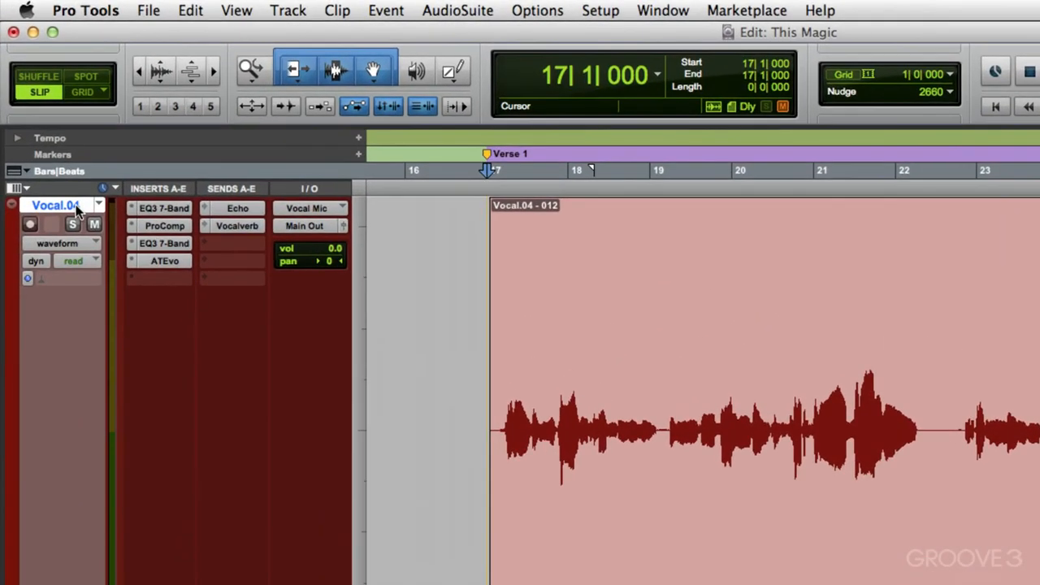
Duplicate the Vocal.04 track without its active playlist, alternate playlists or group assignments
right_click(51, 140)
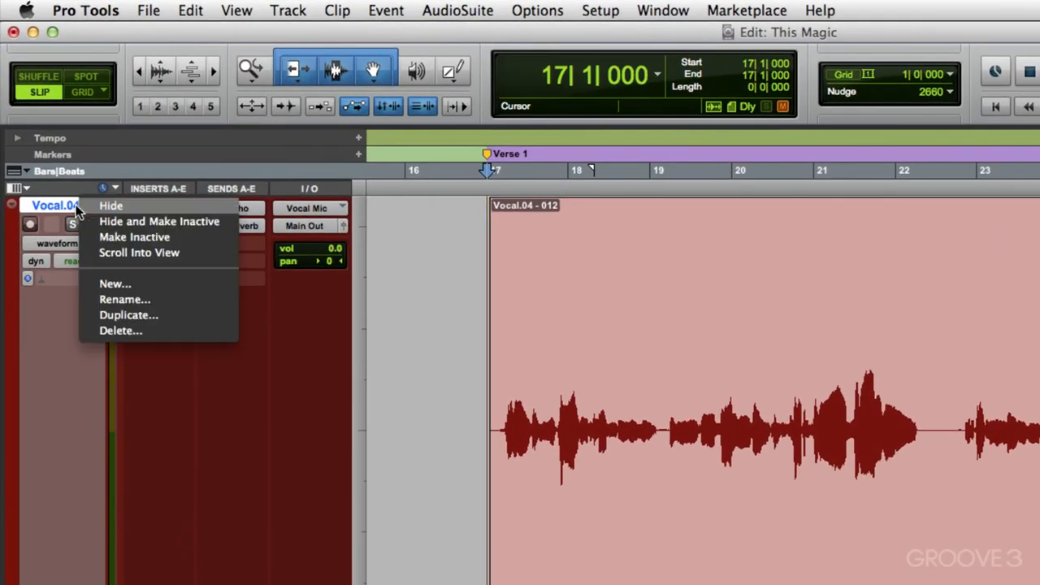
left_click(134, 315)
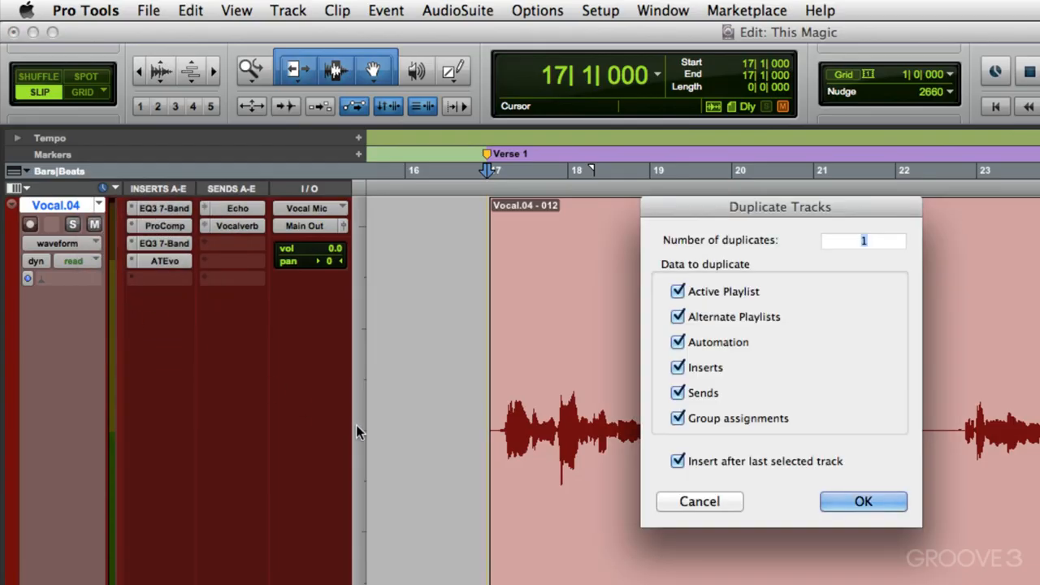
left_click(678, 291)
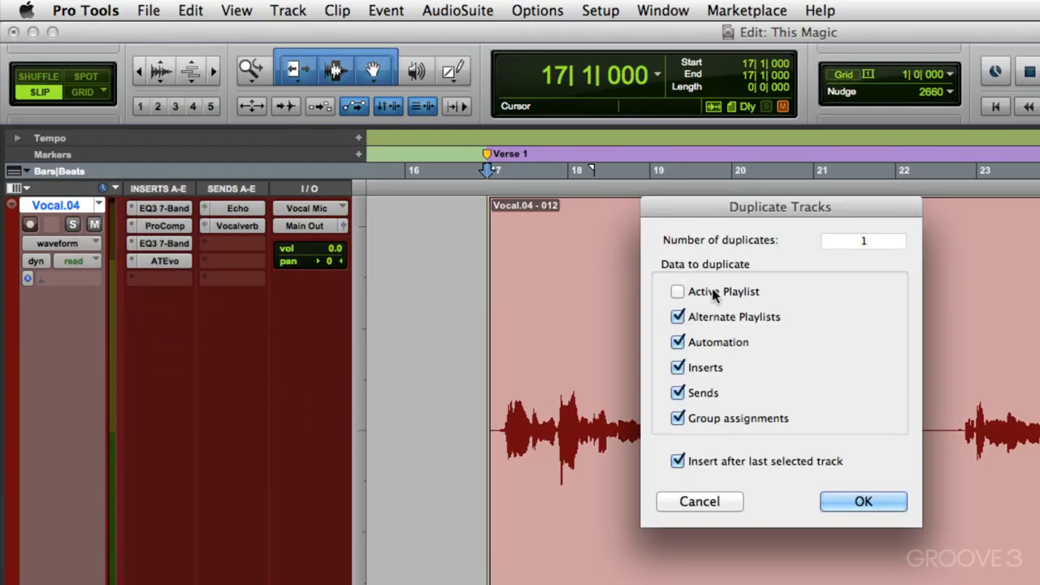
left_click(678, 317)
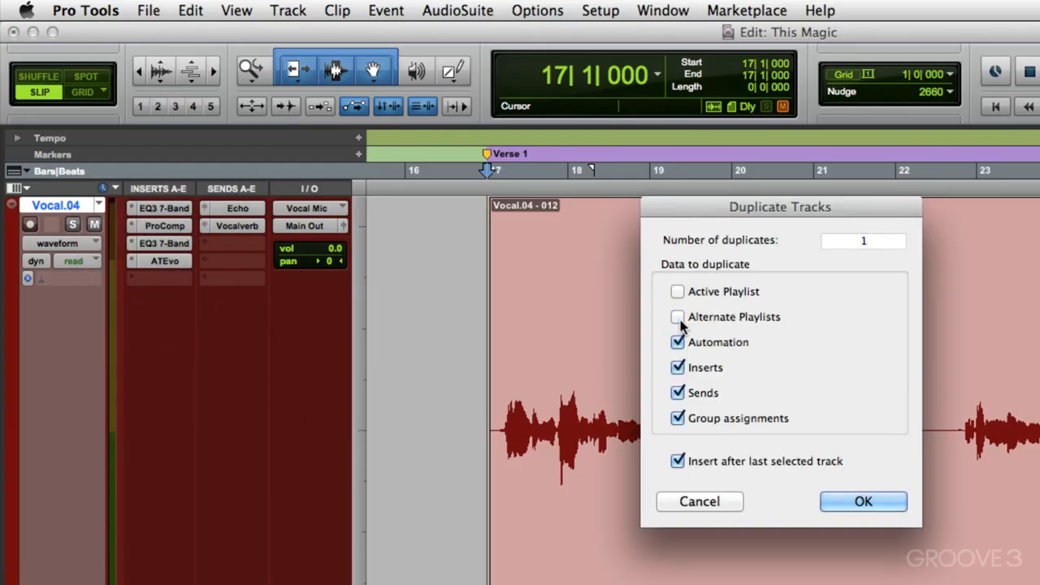
left_click(678, 417)
left_click(864, 501)
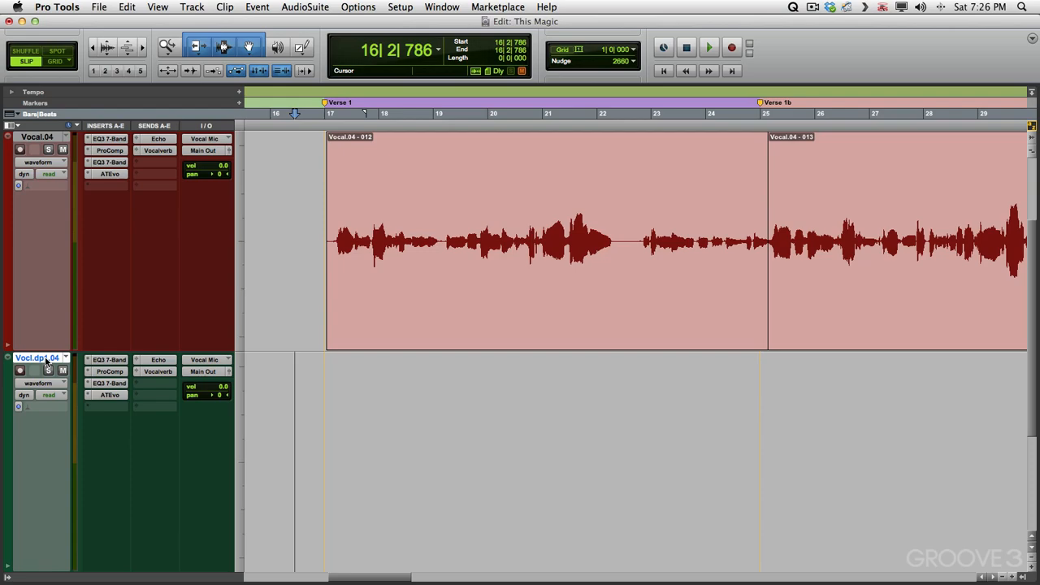
Move the duplicate track above the original and rename it Comp Vox
left_click_drag(47, 363, 50, 146)
double_click(38, 136)
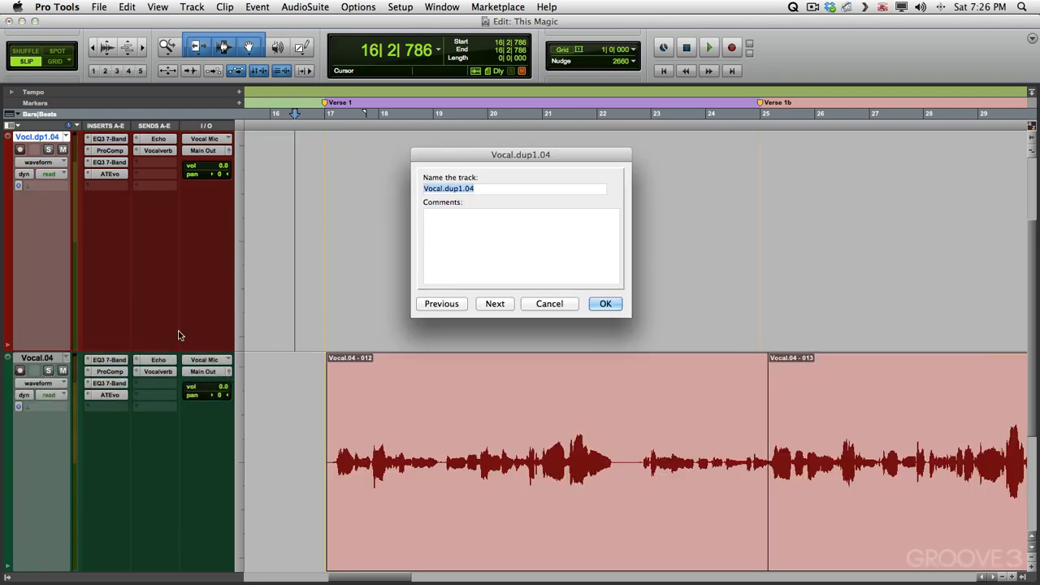
type("Comp Vox")
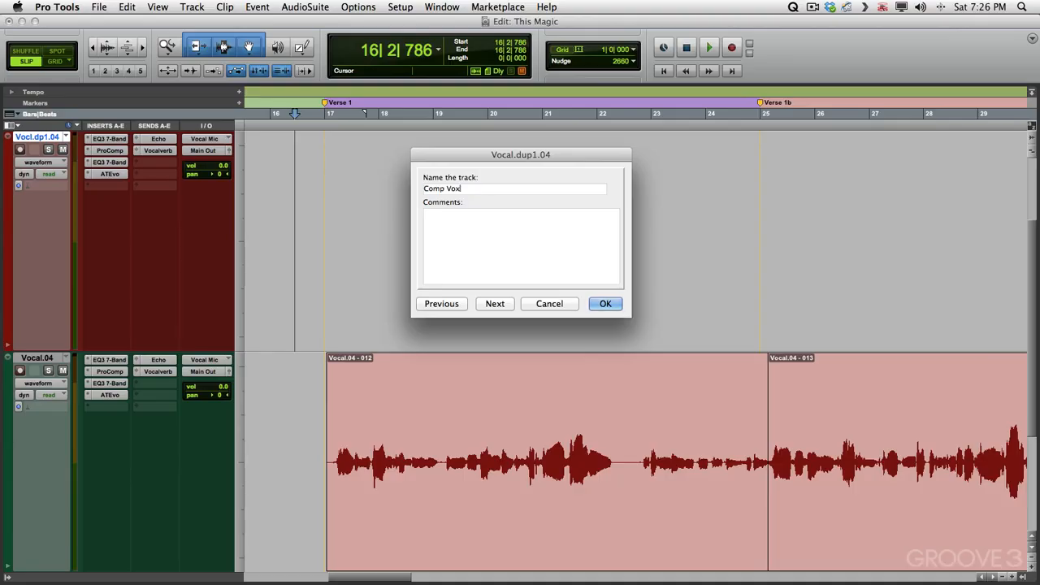
key("Return")
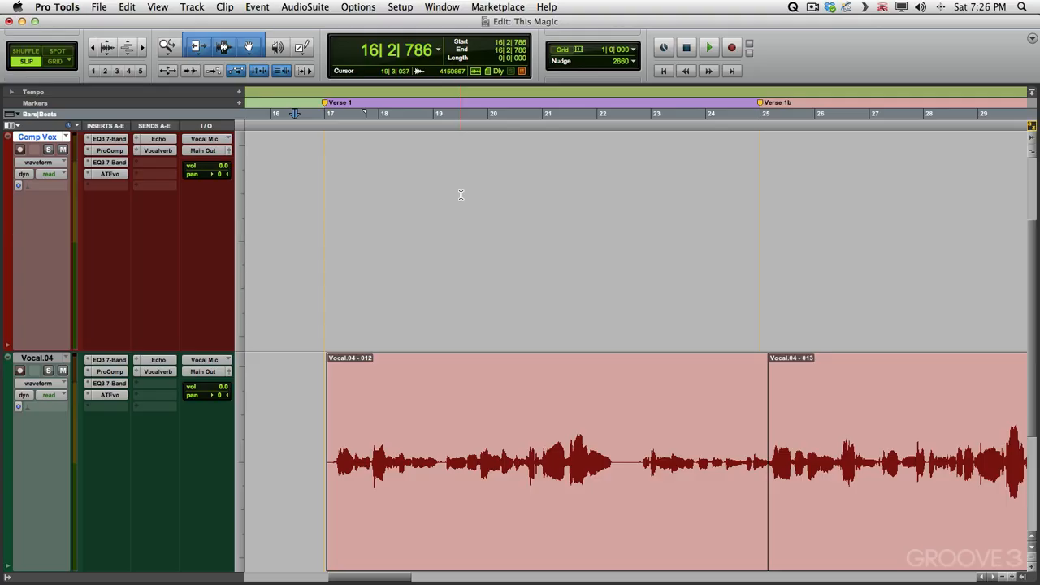
Switch the original track to the Vocal.01 playlist and audition it from the start of Verse 1
left_click(65, 358)
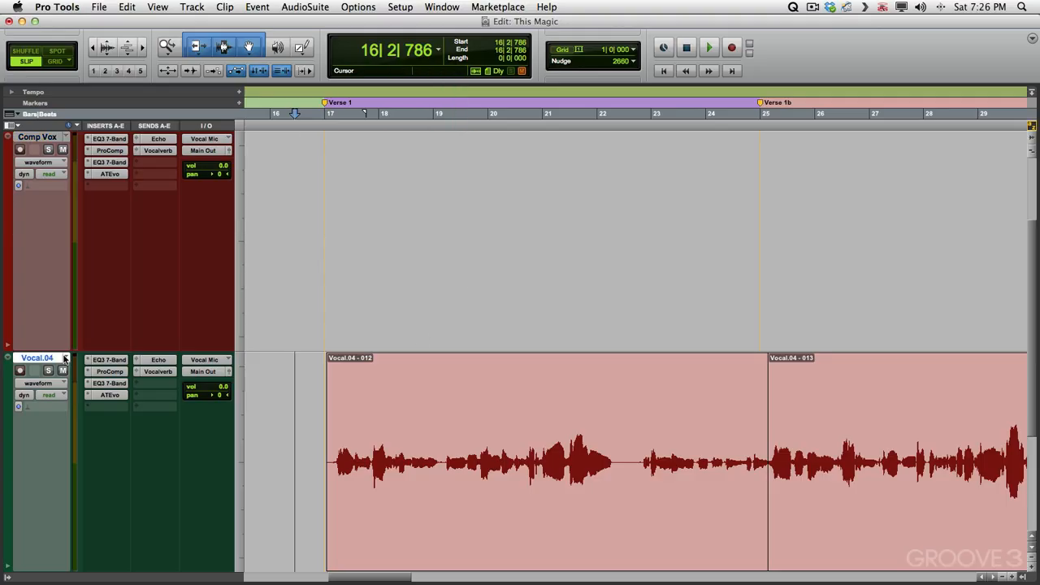
left_click(89, 327)
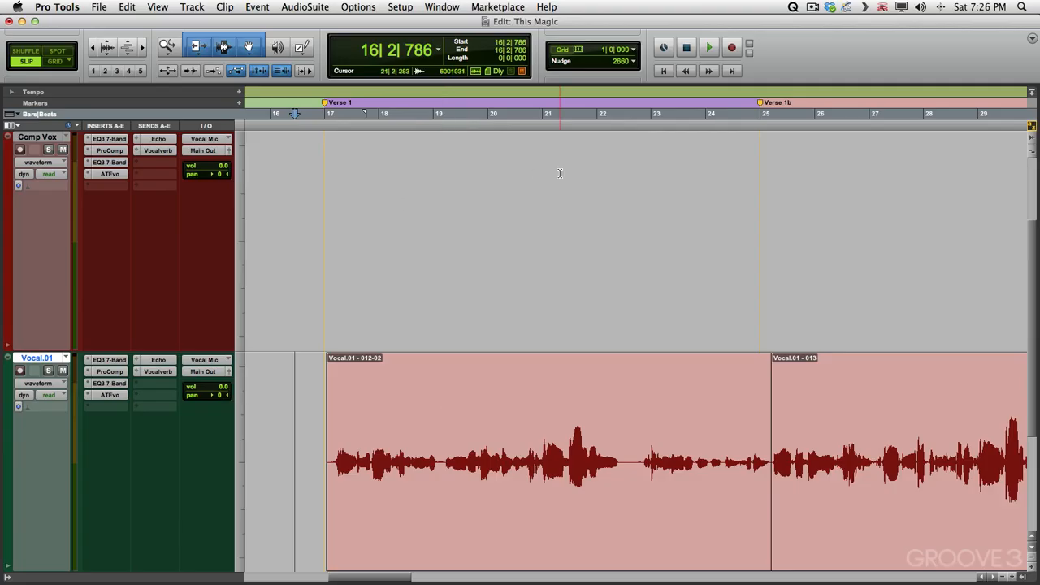
left_click(316, 390)
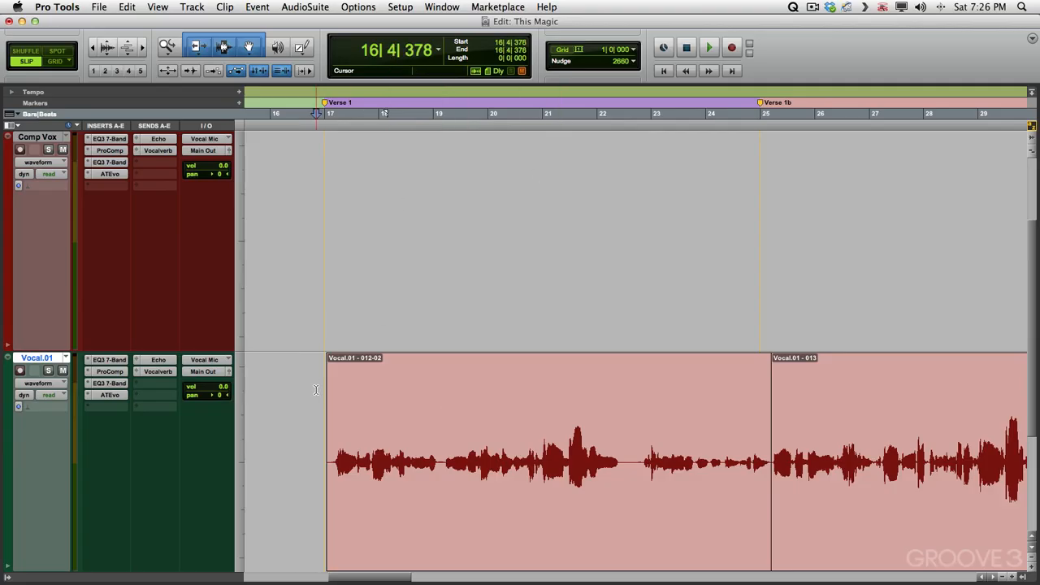
key("space")
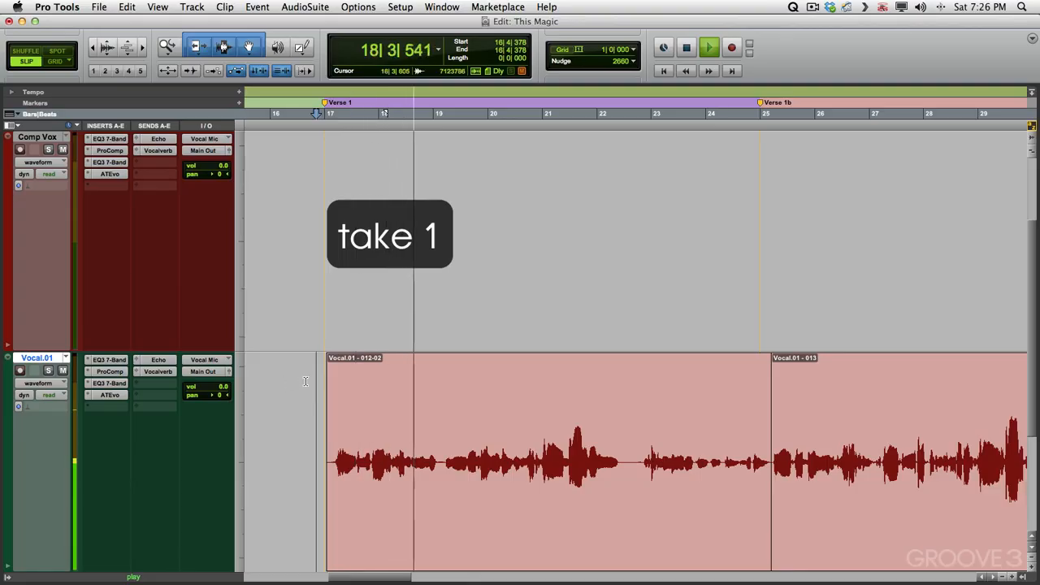
key("space")
Switch the original track to the Vocal.02 playlist and audition it from the same position
left_click(66, 358)
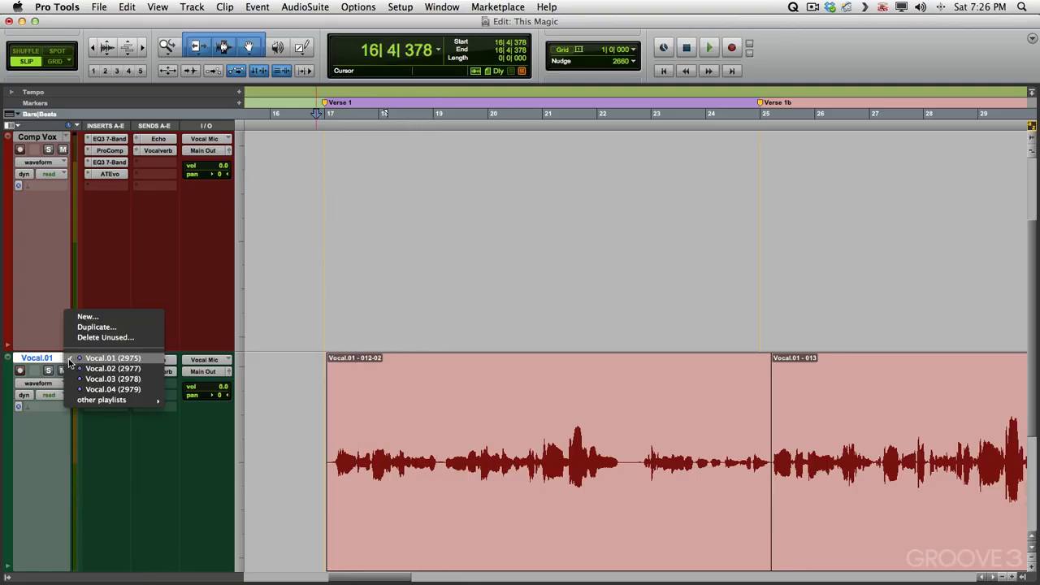
left_click(105, 374)
key("space")
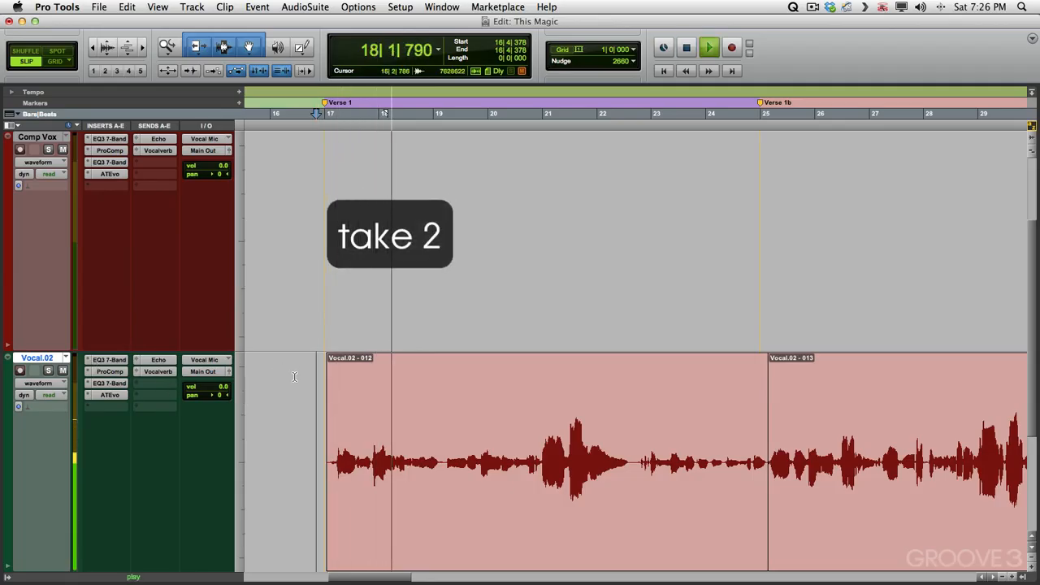
key("space")
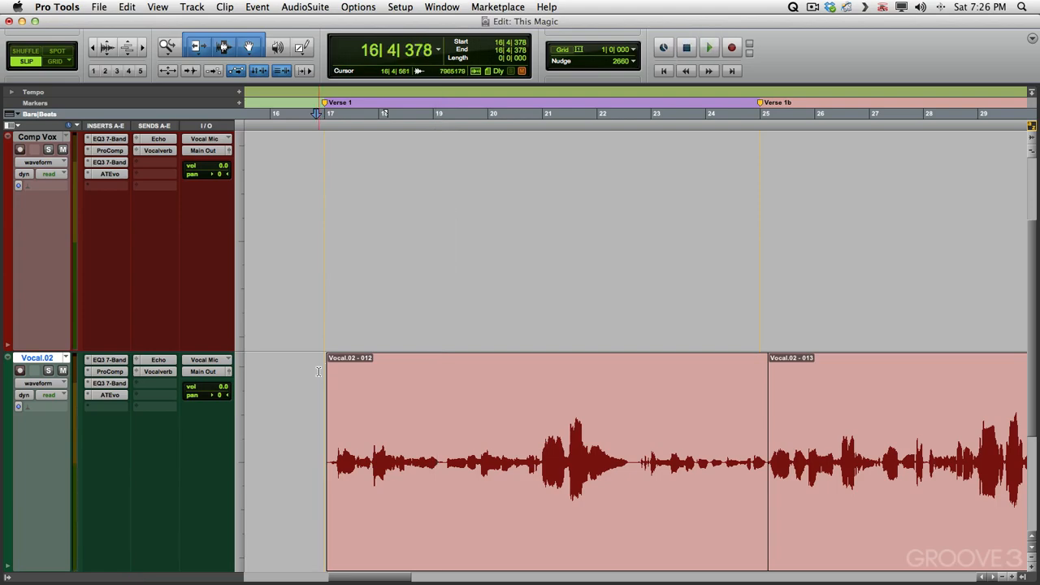
Cut the opening phrase of Vocal.02, from about 16|4 to 19|1, and paste it onto the Comp Vox track
left_click_drag(318, 369, 444, 370)
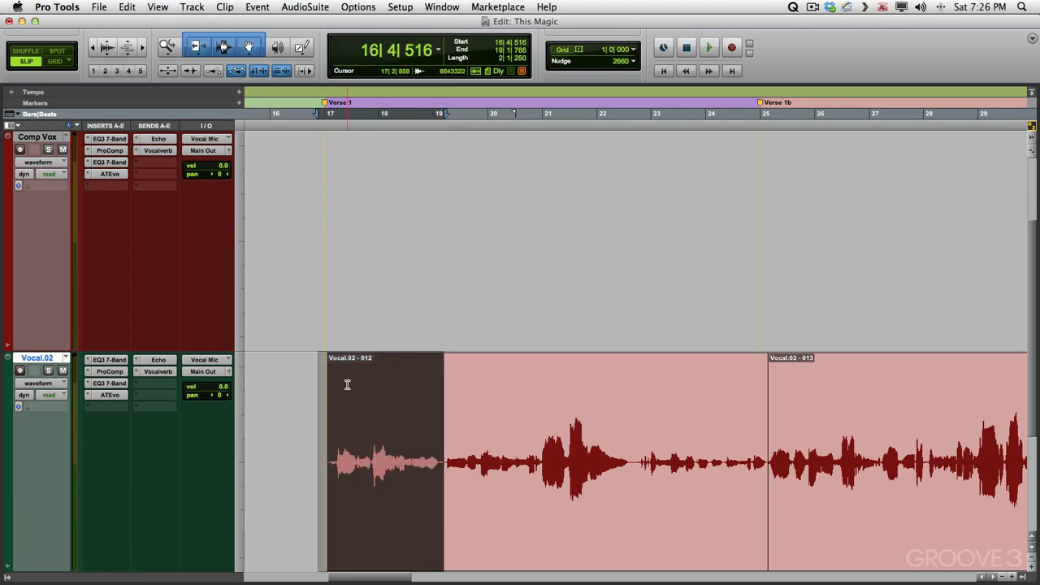
key("Delete")
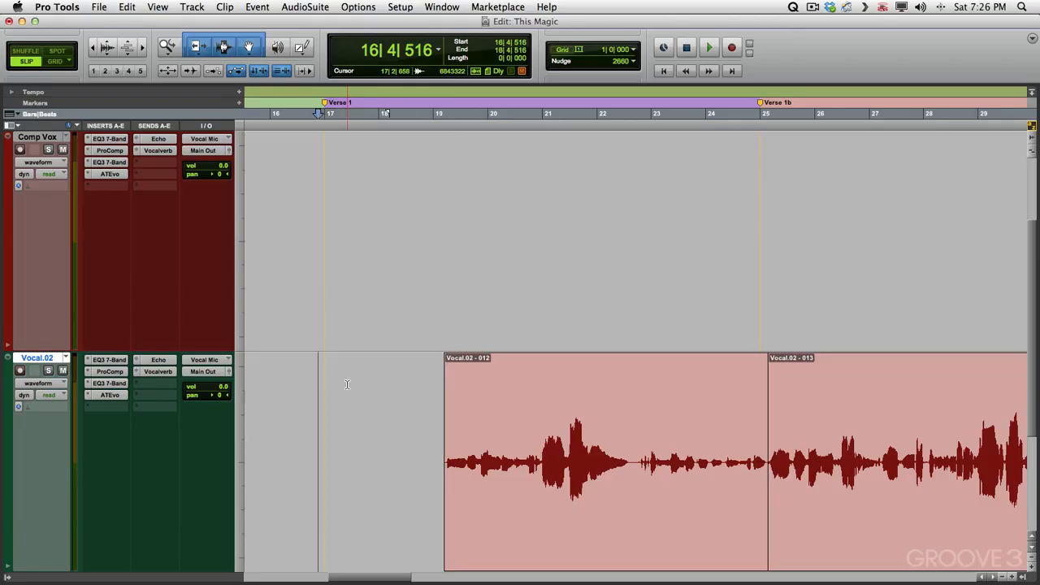
key("p")
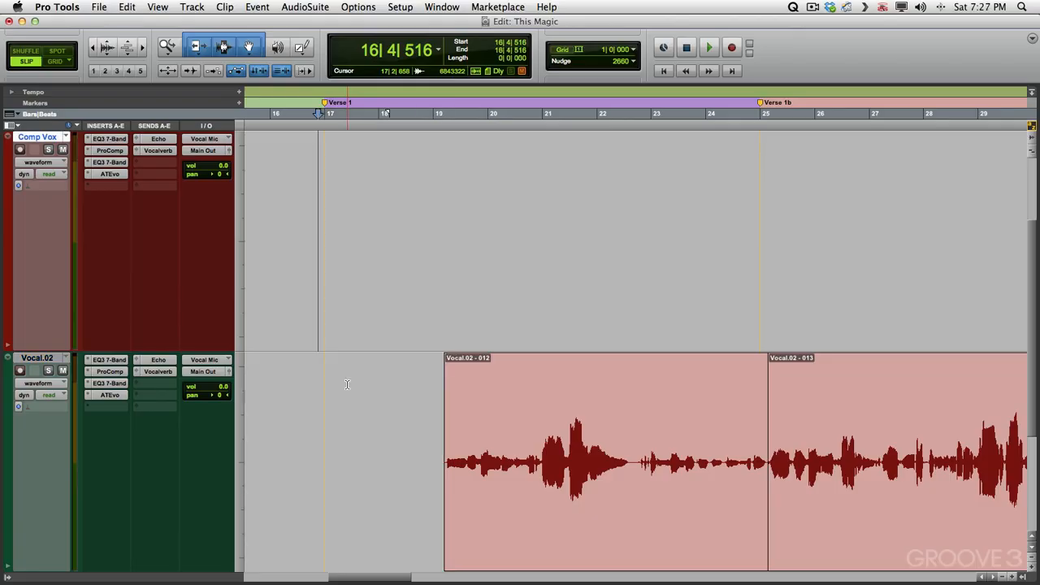
key("super+v")
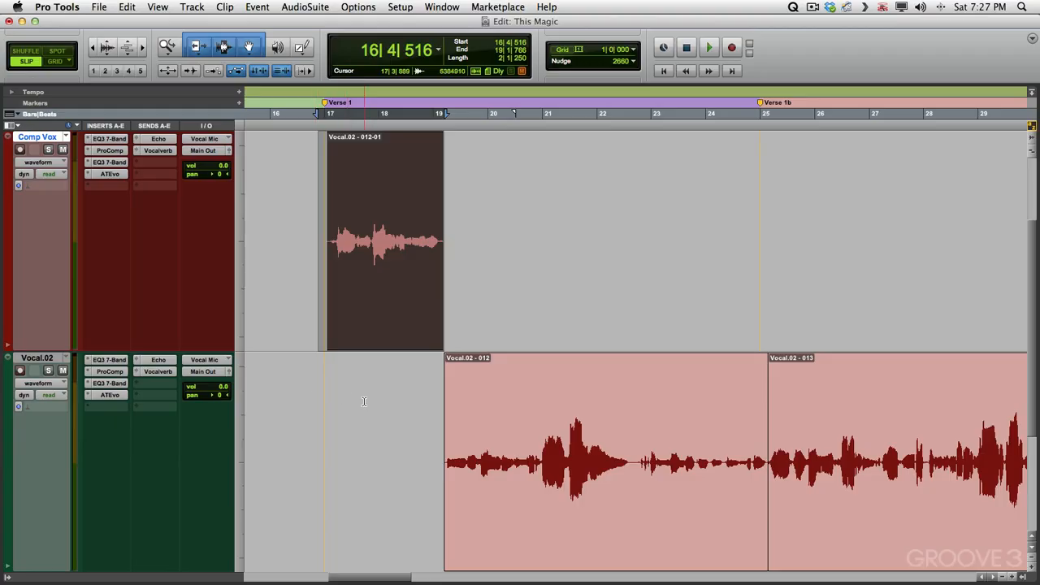
Switch the original track back to the Vocal.01 playlist and audition it from just before Verse 1
left_click(316, 387)
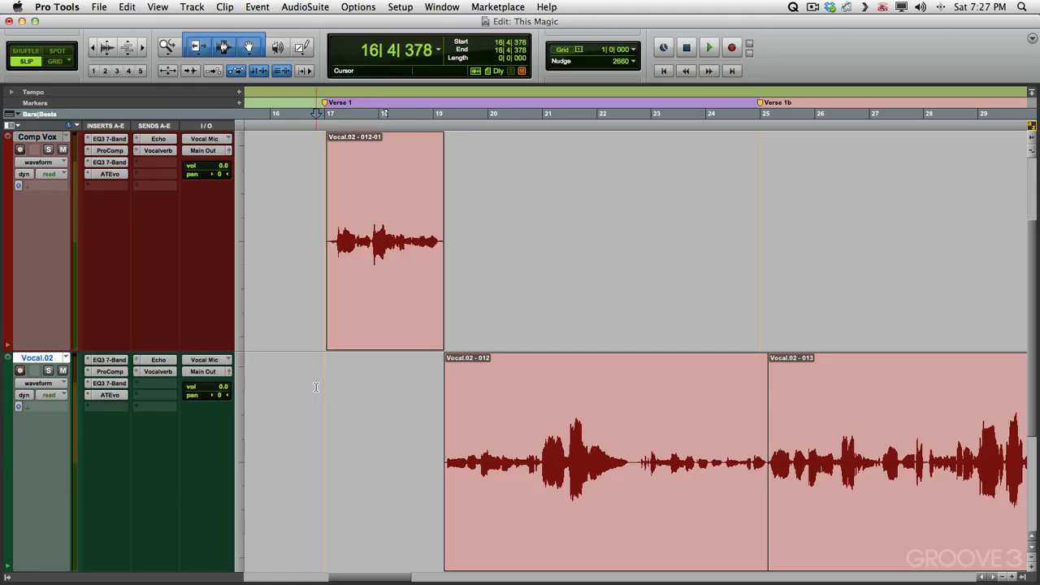
left_click(65, 358)
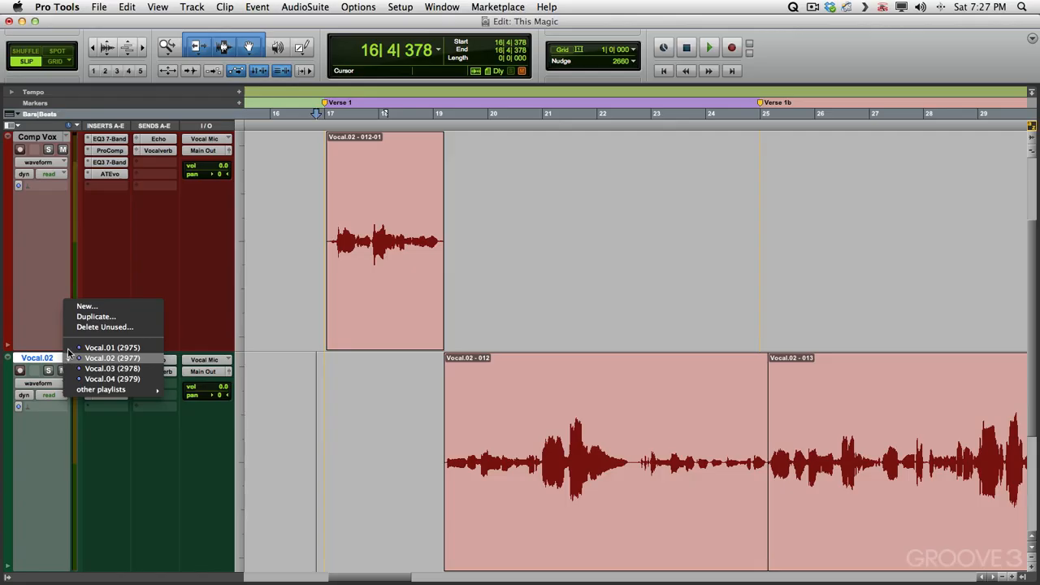
left_click(102, 348)
key("space")
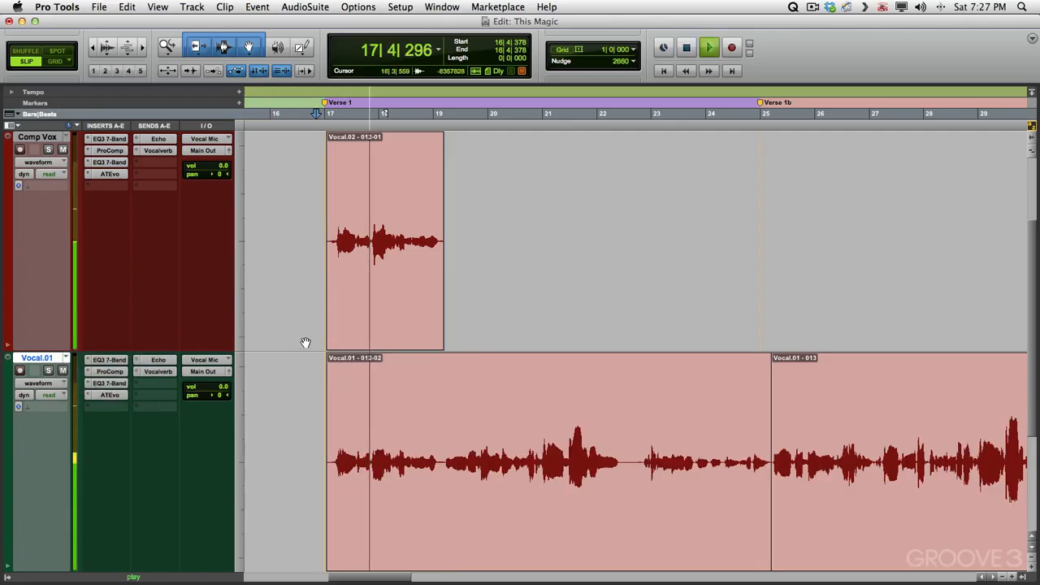
key("space")
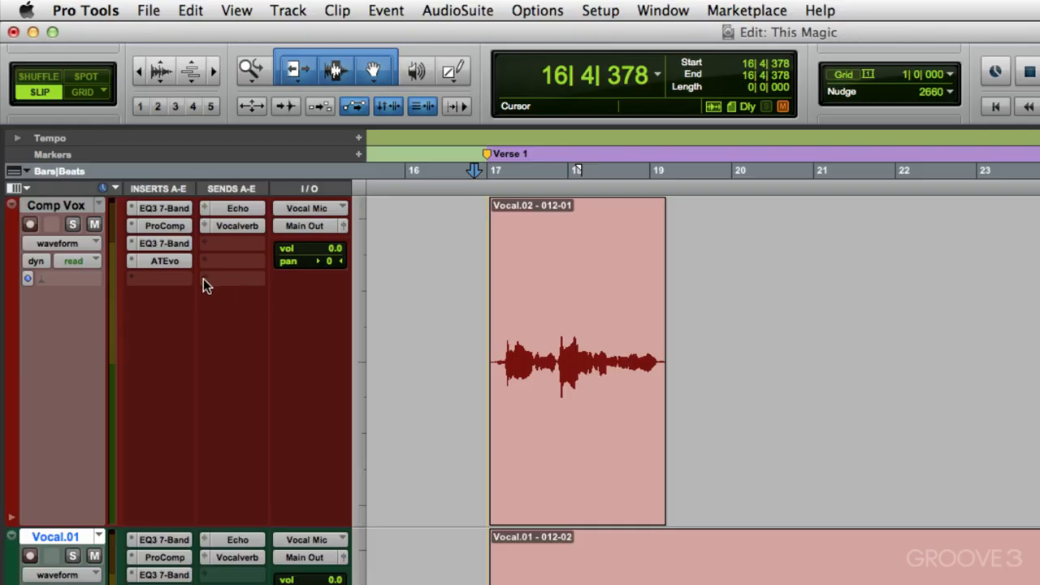
Add a send on Comp Vox to a new mono Aux Input track named Side-Chain
left_click(204, 278)
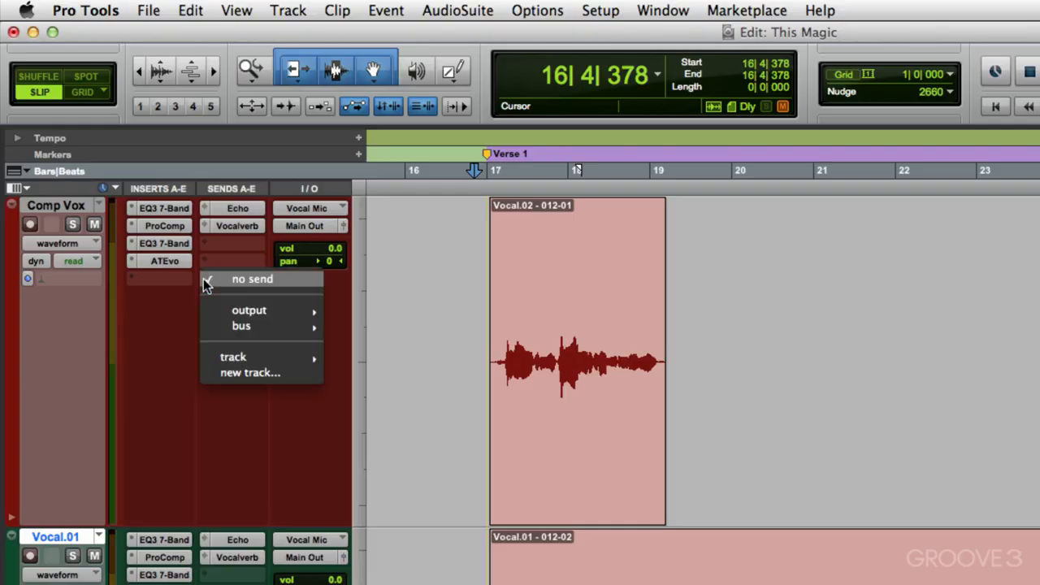
left_click(212, 372)
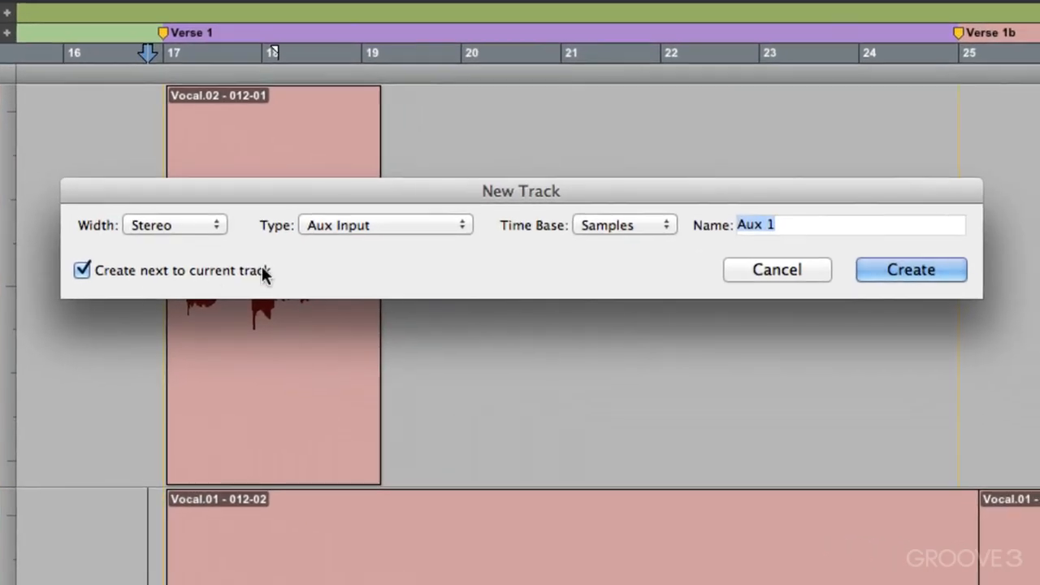
left_click(173, 220)
left_click(178, 203)
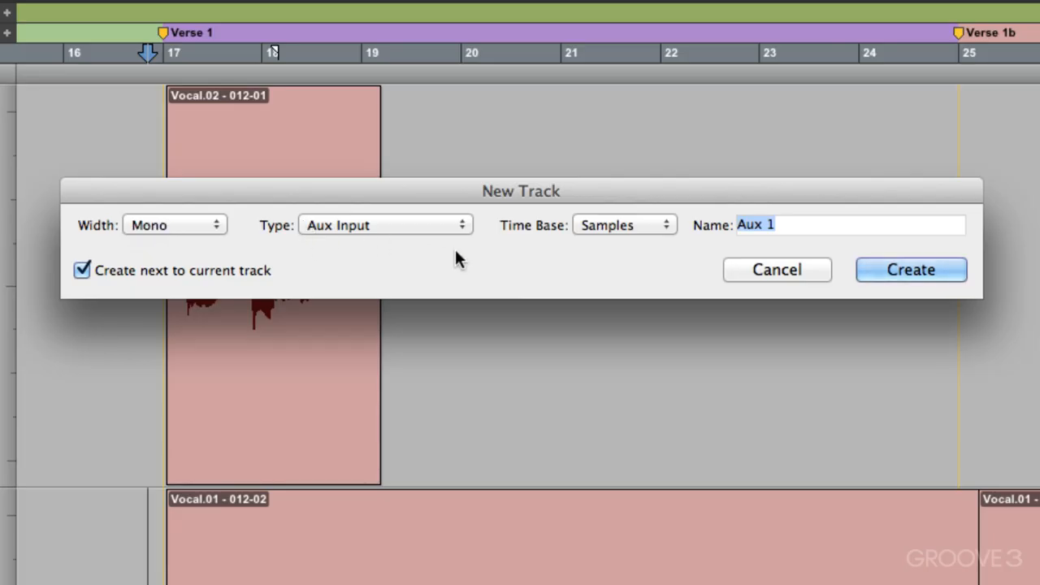
type("Side-Chain")
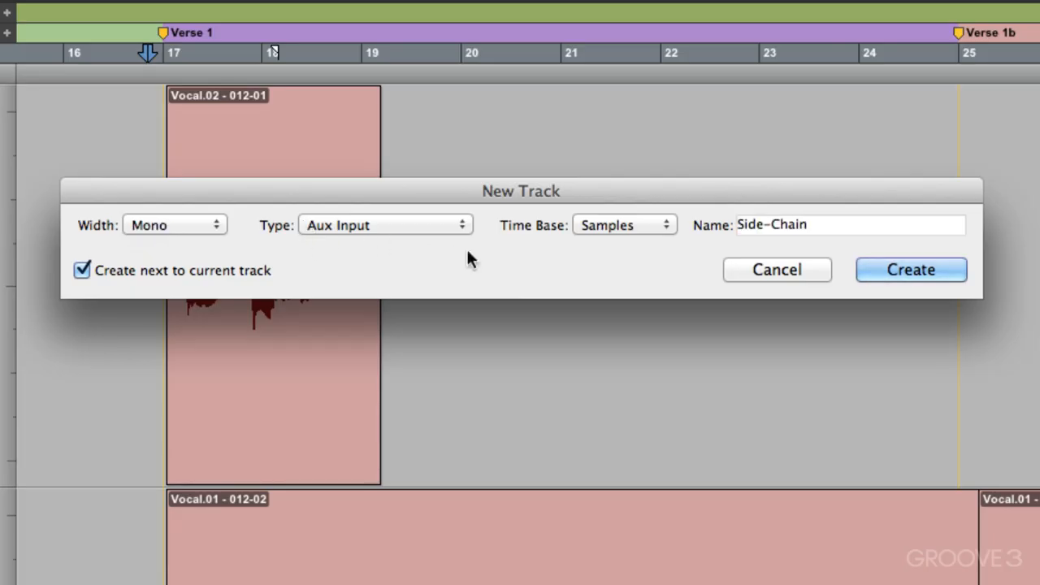
left_click(889, 268)
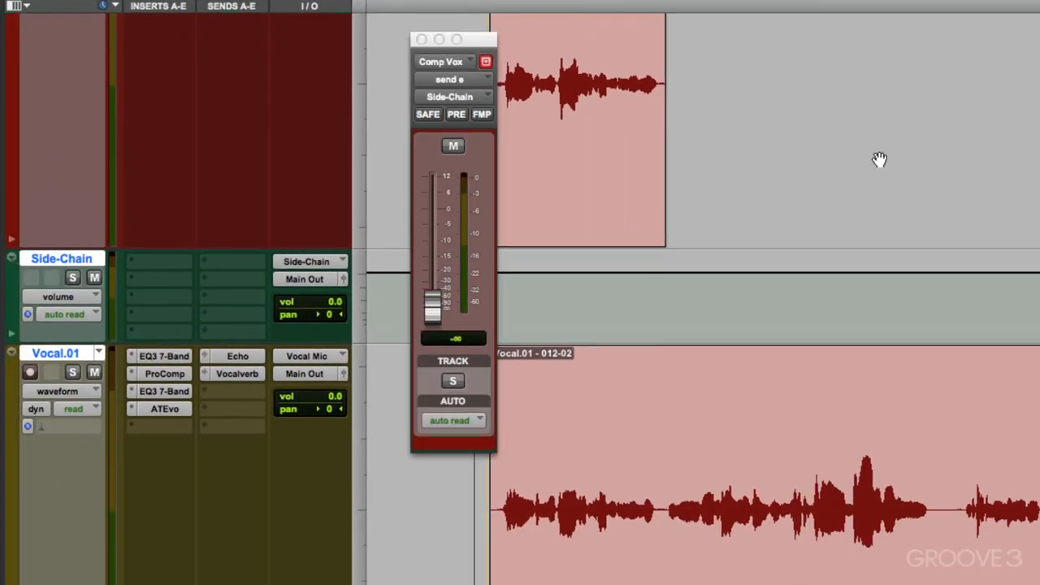
Delete the Side-Chain aux track and set the Comp Vox send to pre-fader at 0 dB
right_click(91, 258)
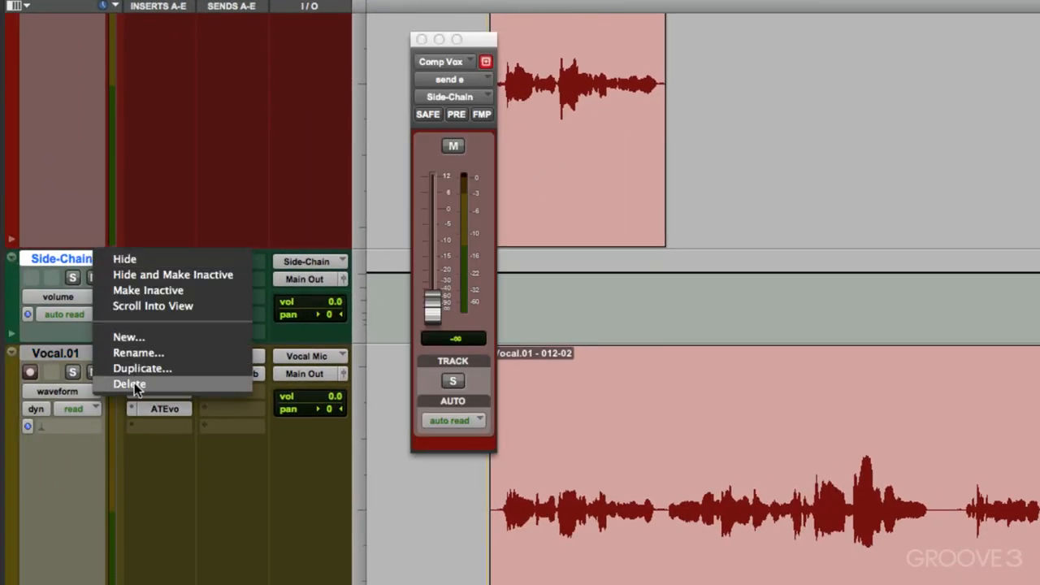
left_click(134, 382)
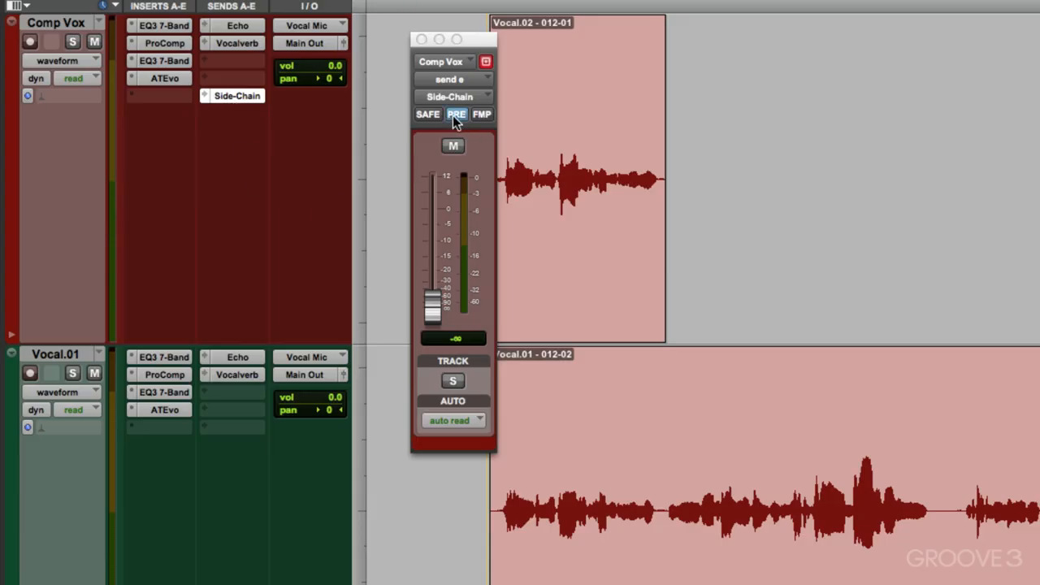
left_click(434, 302, "alt")
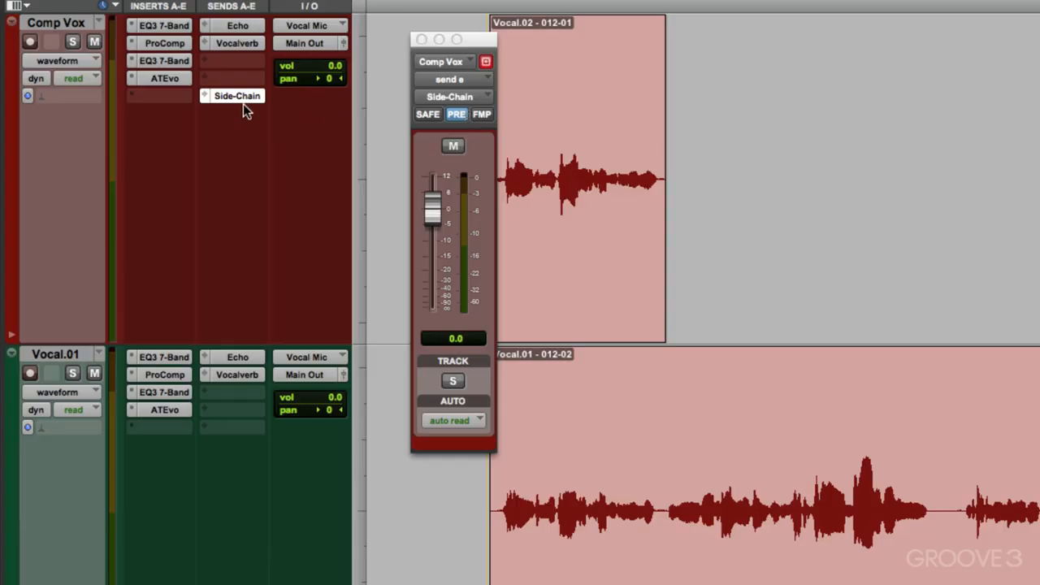
left_click(421, 39)
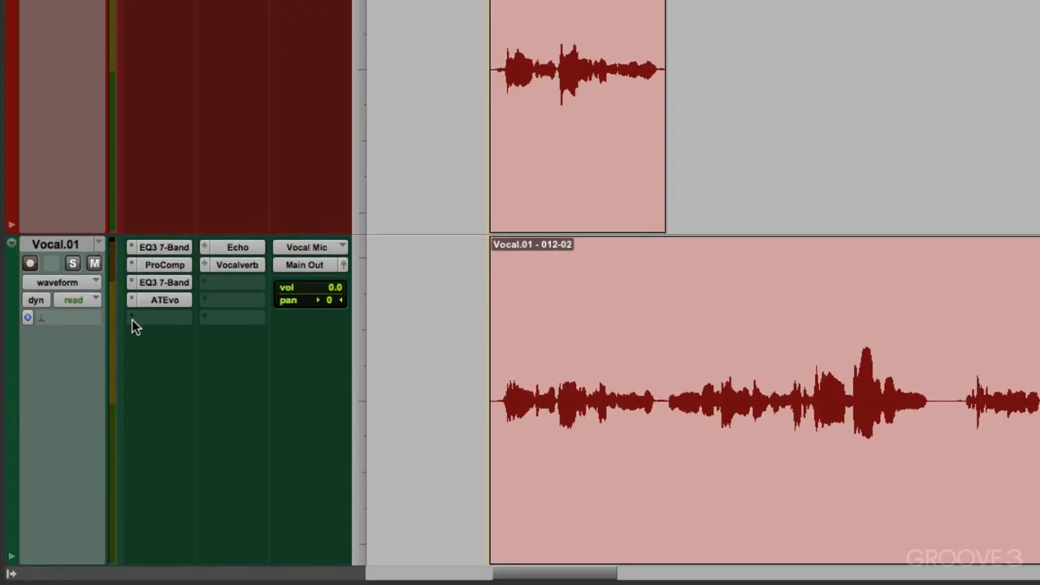
Insert Dyn3 Compressor/Limiter (mono) on Vocal.01, keyed from the Side-Chain bus with the external key enabled
left_click(132, 319)
mouse_move(154, 348)
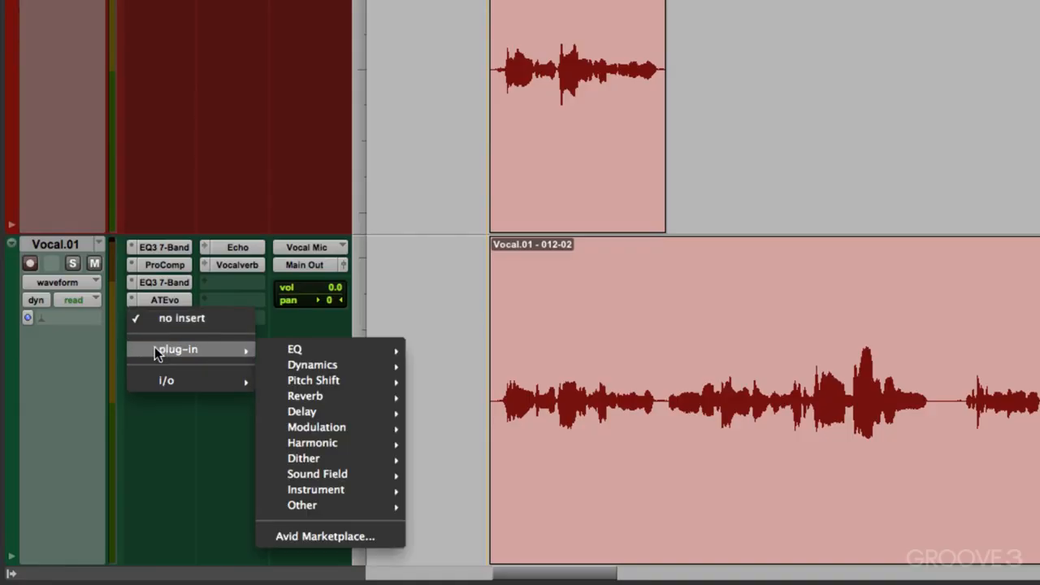
mouse_move(271, 367)
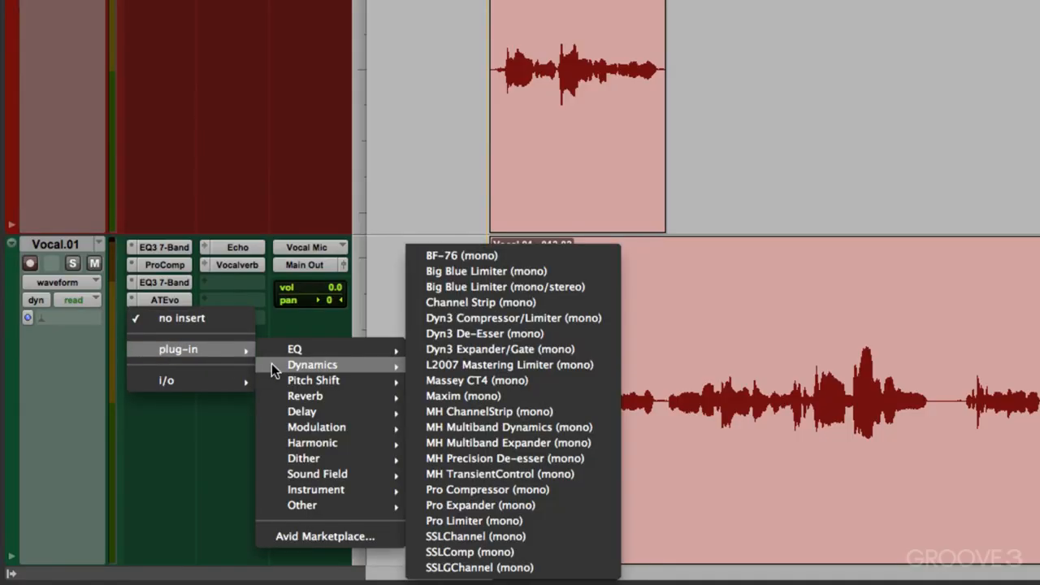
left_click(499, 317)
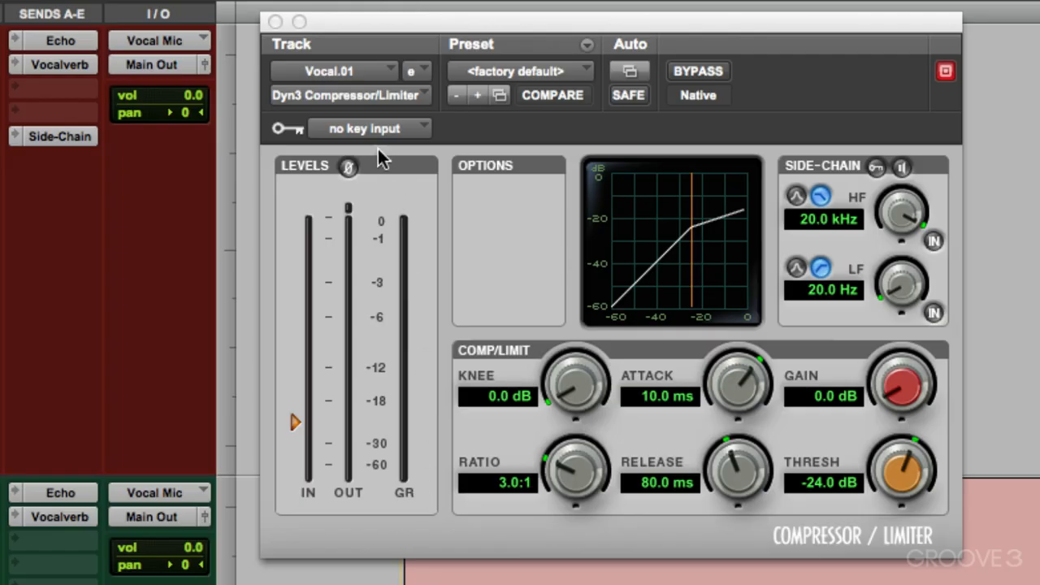
left_click(369, 128)
mouse_move(371, 200)
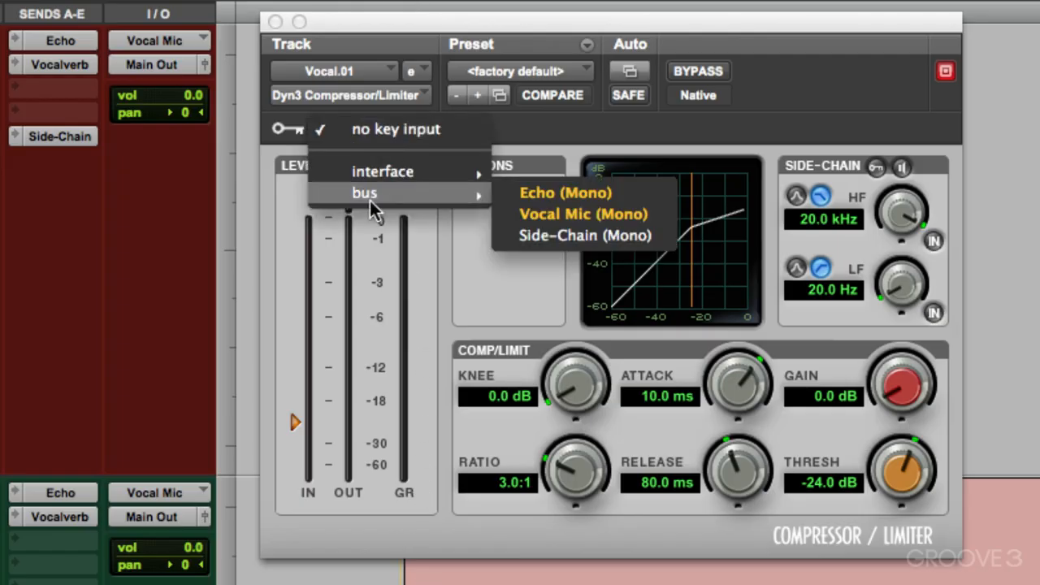
left_click(507, 235)
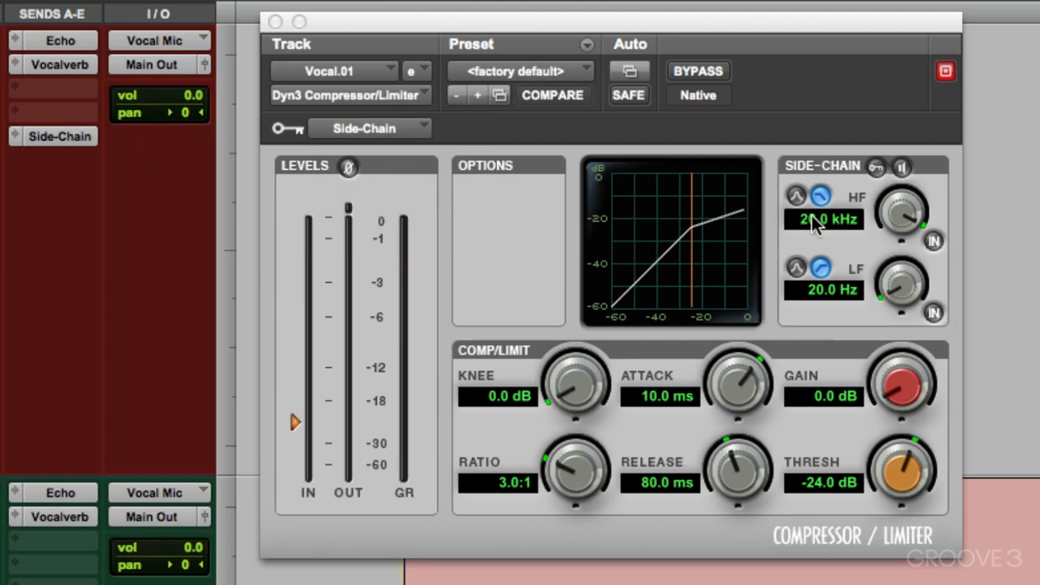
left_click(870, 166)
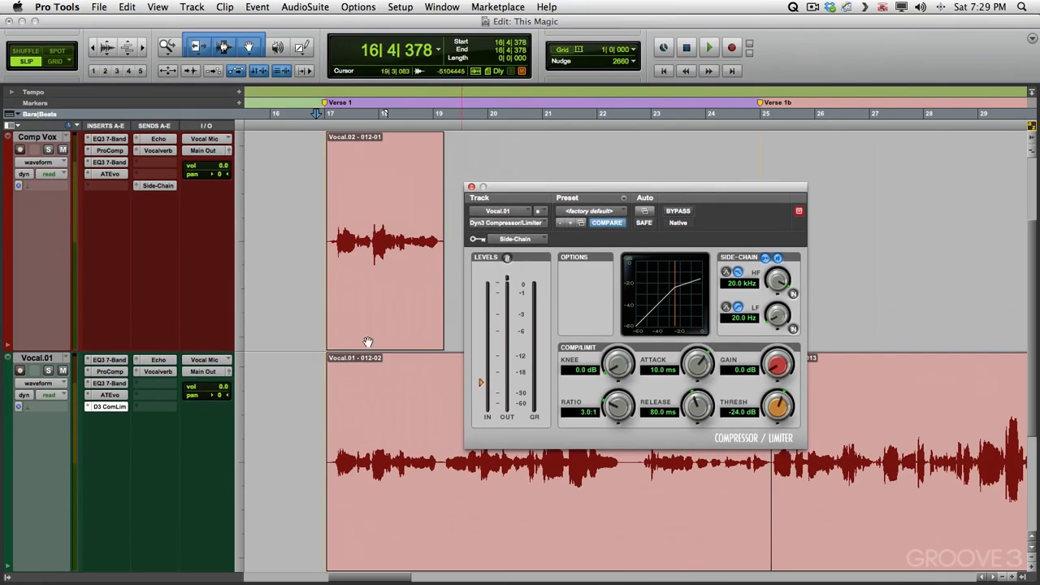
Solo Vocal.01 and audition it through the keyed compressor
left_click(48, 372)
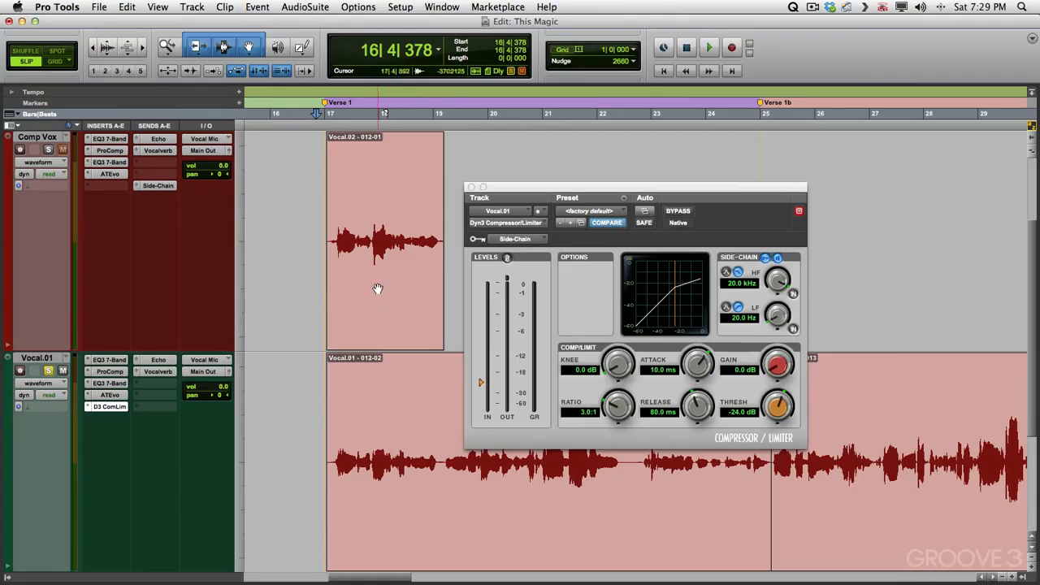
key("space")
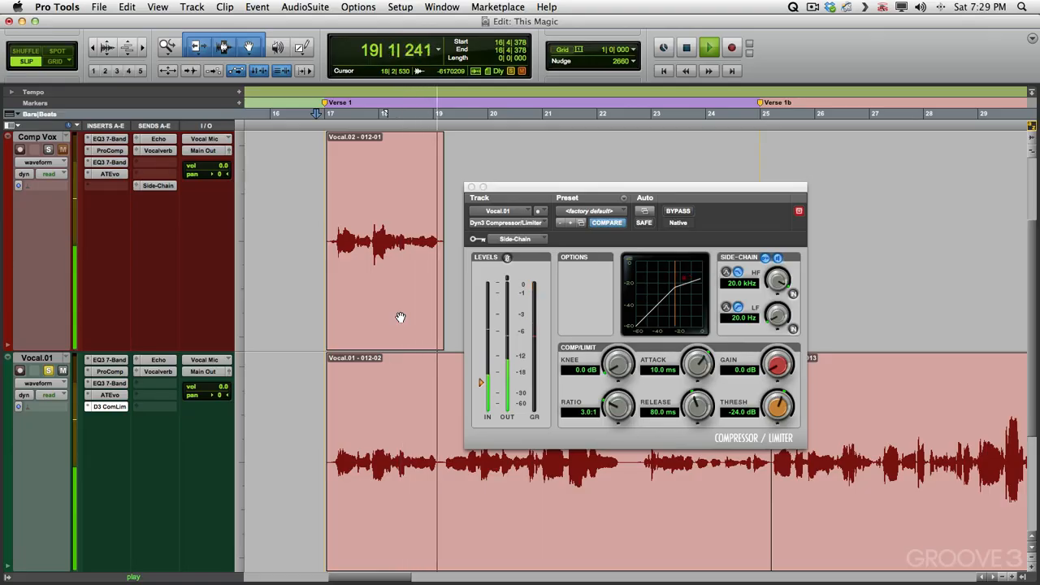
key("space")
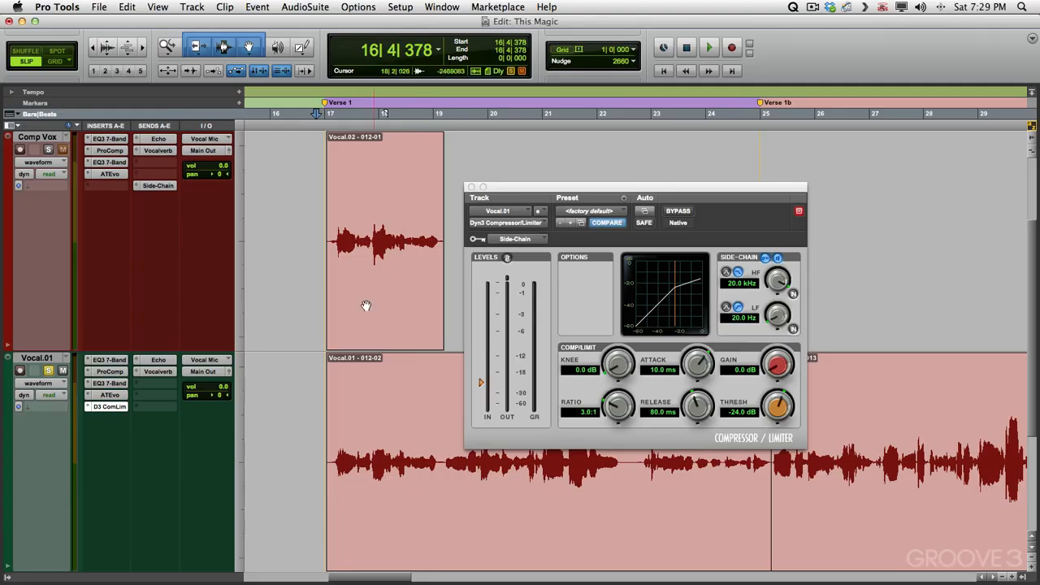
Set the compressor's ratio to 100.0:1, threshold to -60.0 dB, attack to 10.0 us and release to 5.0 ms
left_click_drag(578, 187, 374, 182)
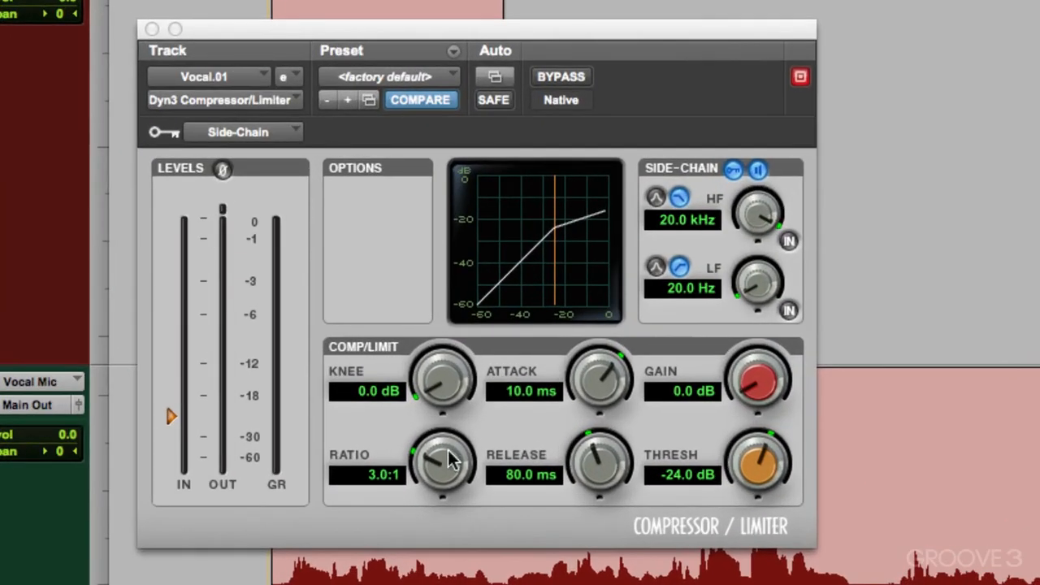
left_click_drag(448, 457, 477, 282)
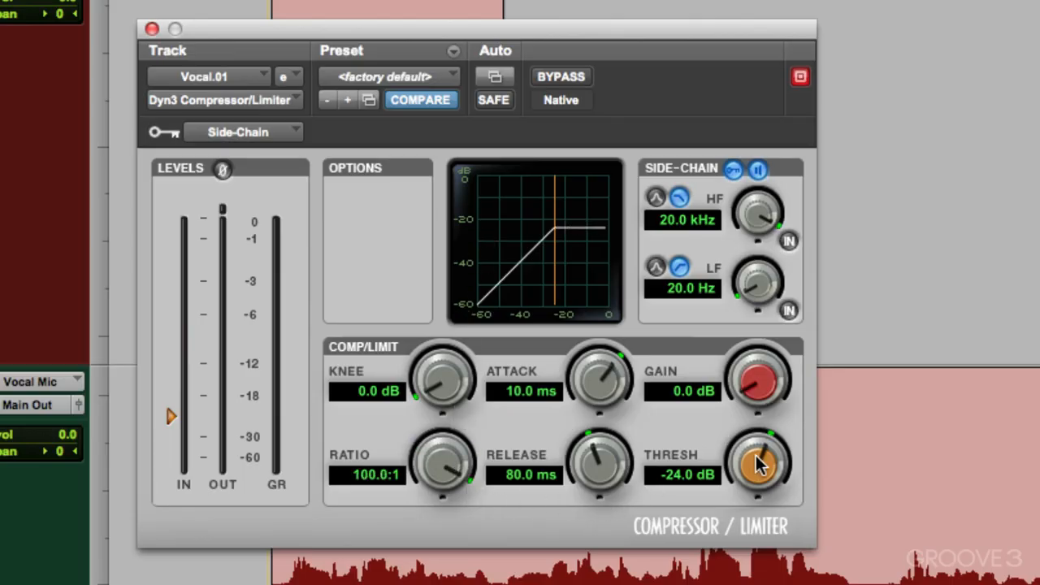
left_click_drag(757, 464, 757, 540)
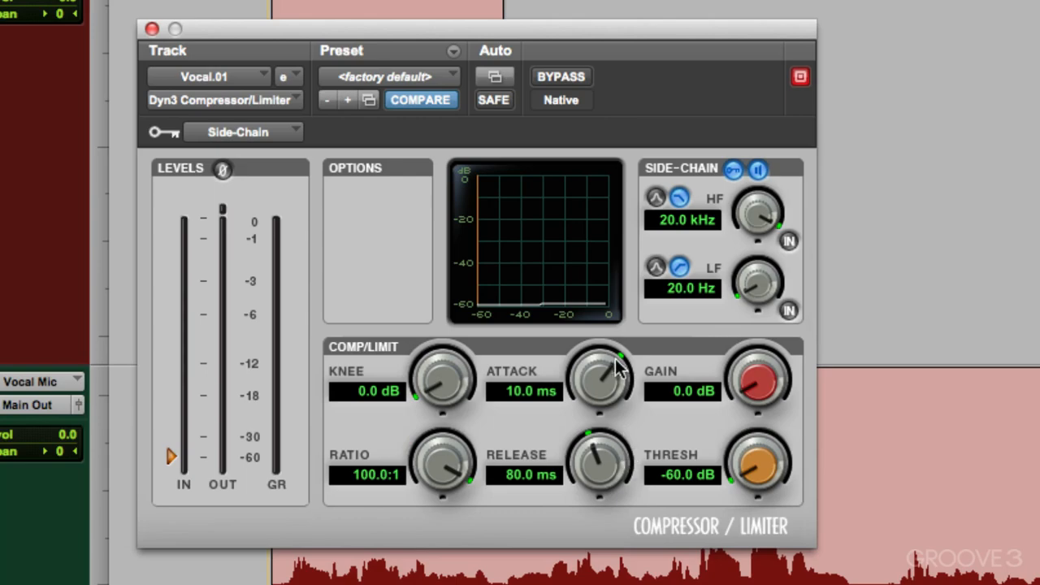
left_click_drag(616, 368, 591, 541)
left_click_drag(599, 459, 599, 528)
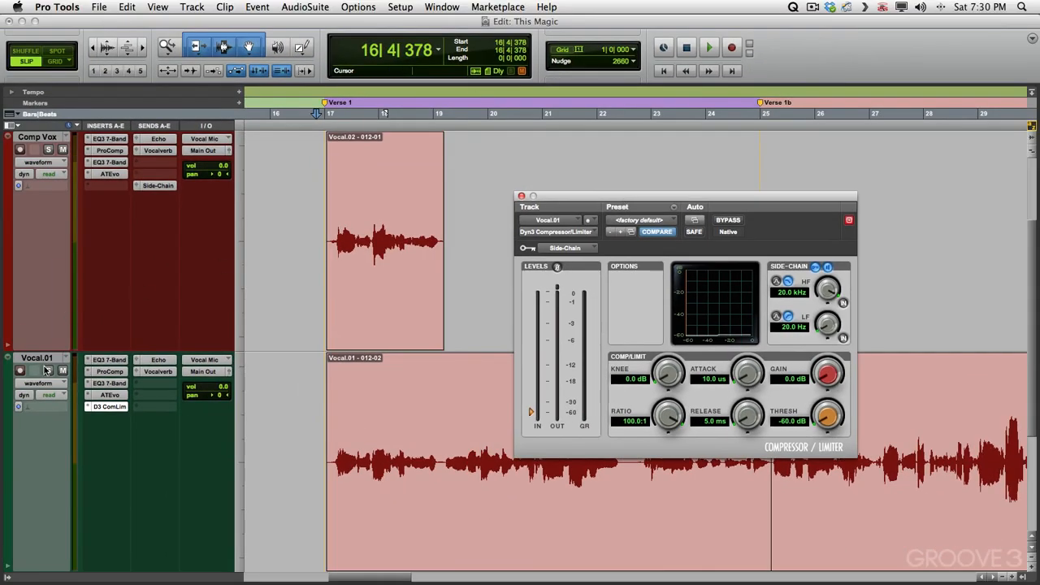
Audition Vocal.01 with the new compressor settings from just before Verse 1
left_click(48, 371)
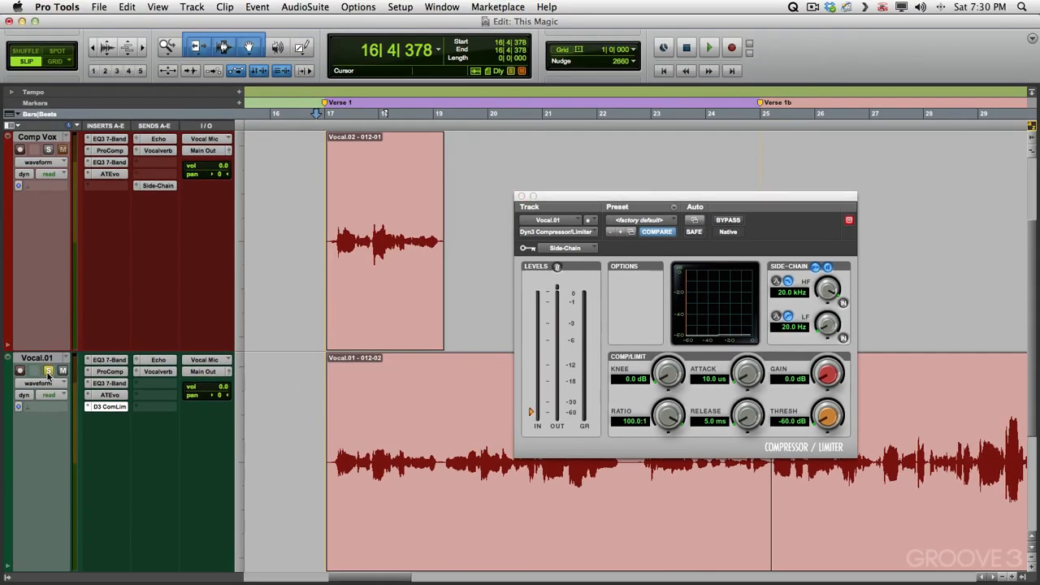
left_click(828, 268)
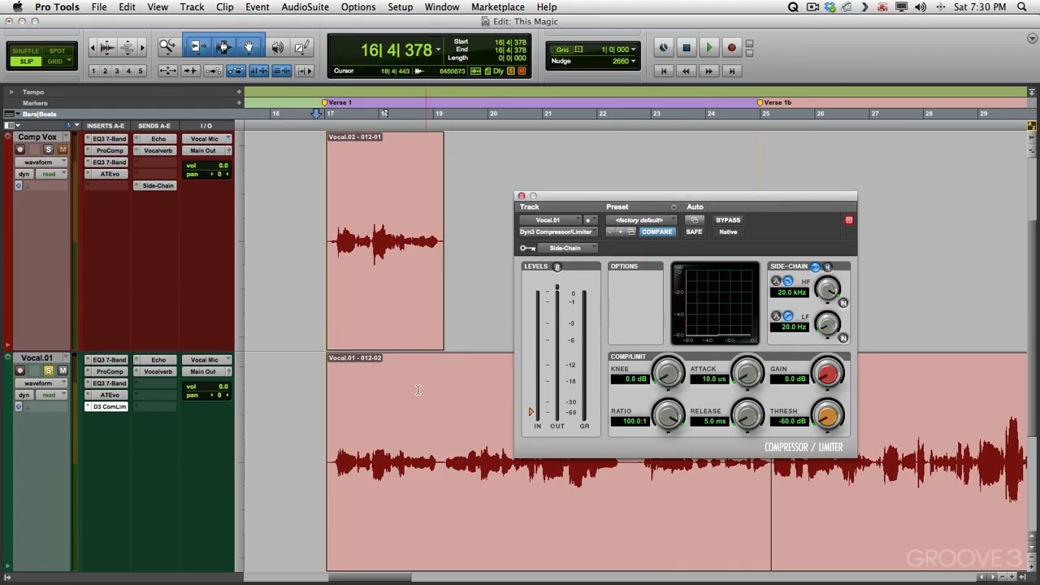
key("space")
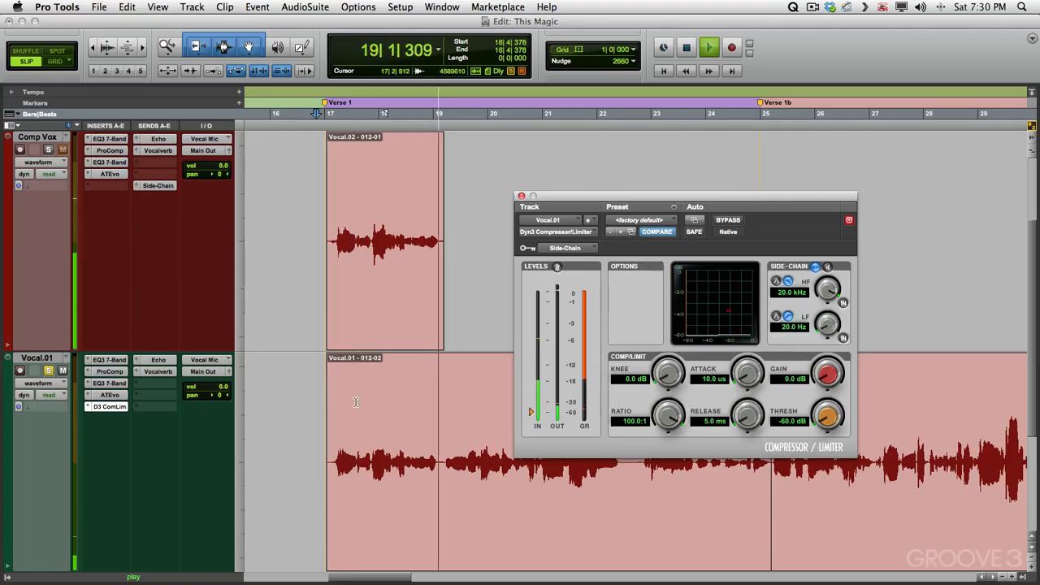
key("space")
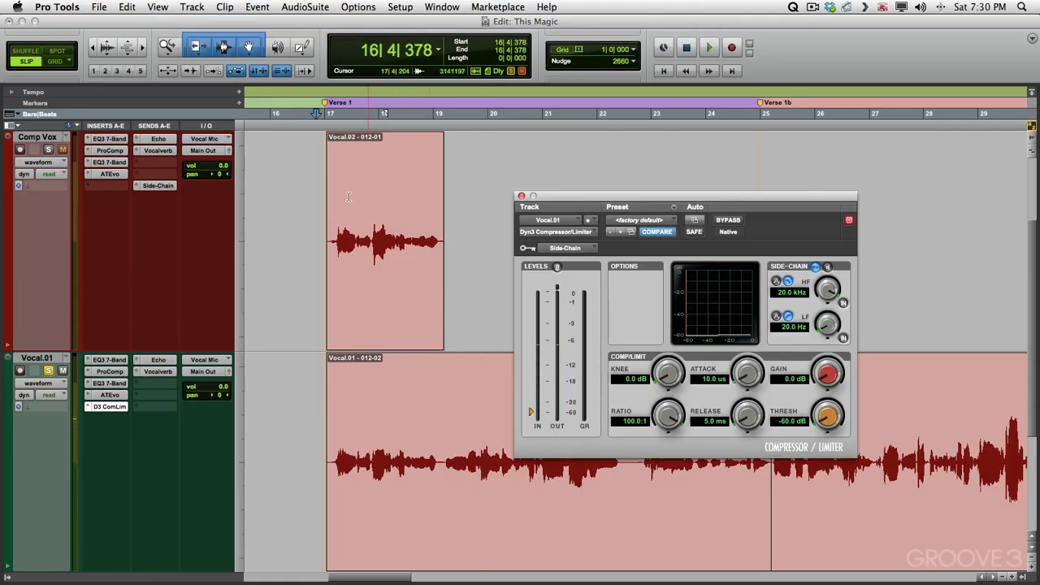
Audition Vocal.01 with the pasted Comp Vox clip temporarily muted, then restore the clip
left_click(389, 289)
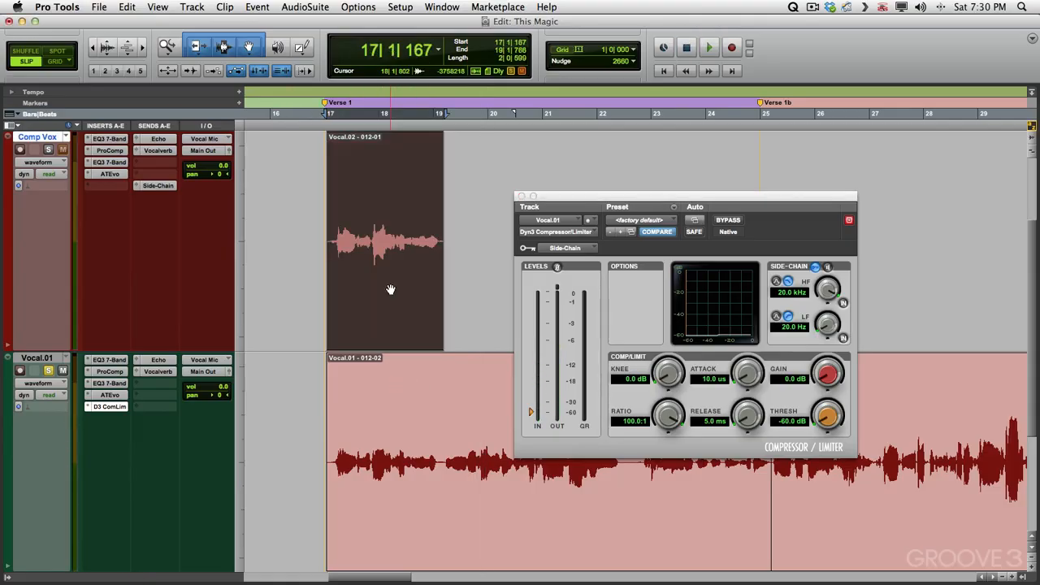
left_click(316, 369)
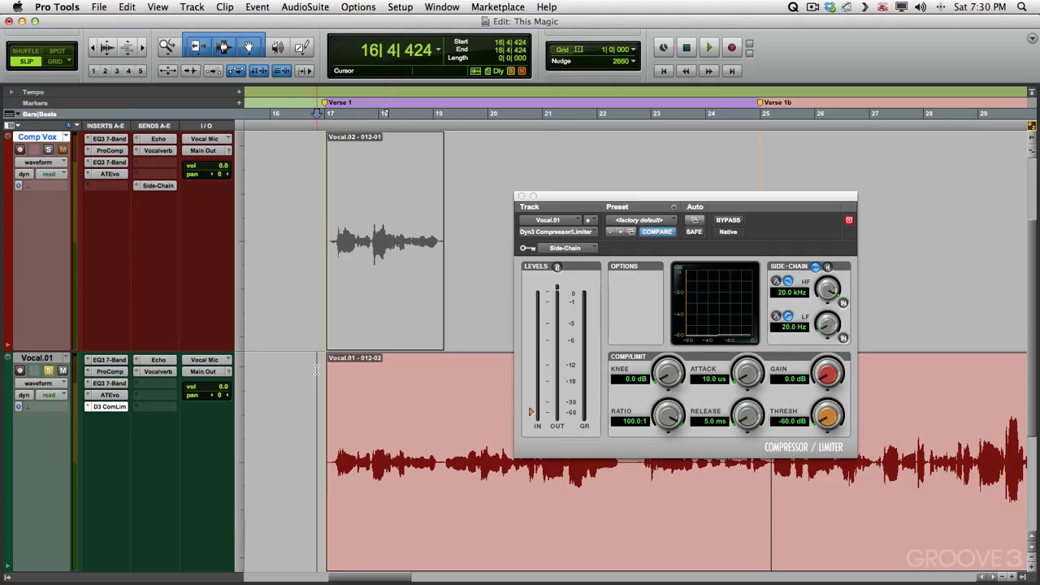
key("space")
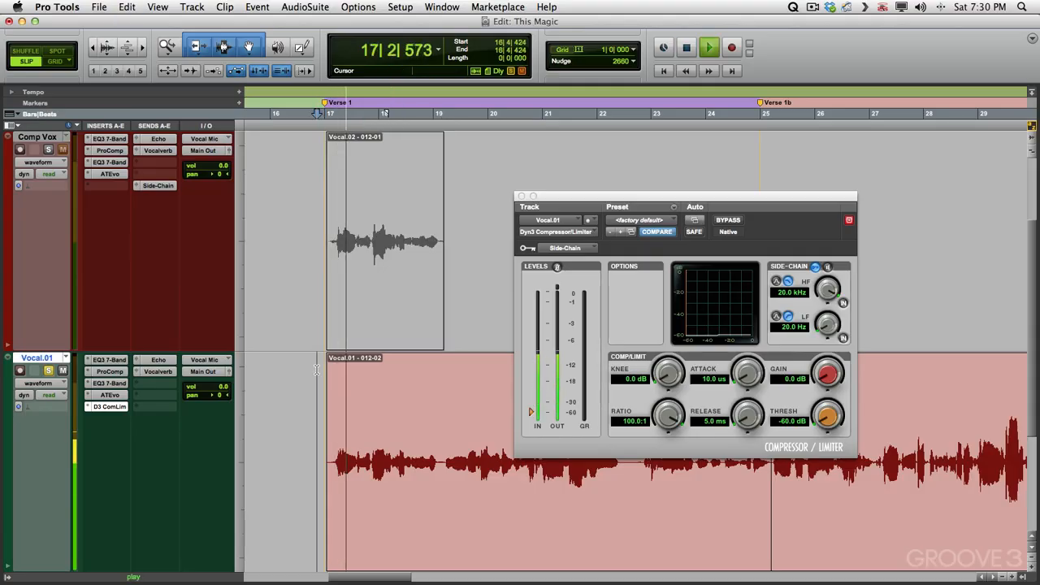
key("space")
left_click(375, 309)
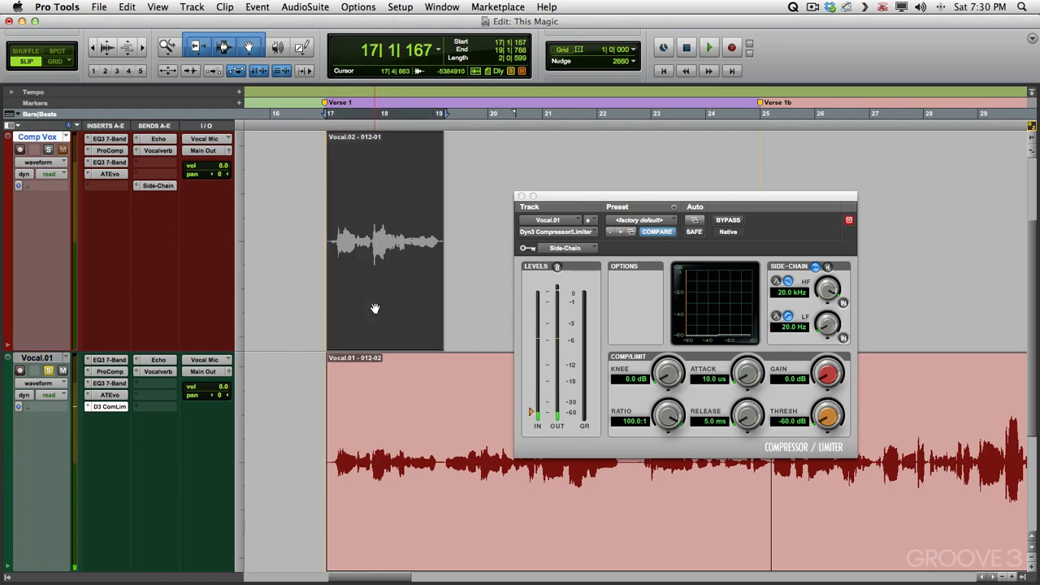
left_click(318, 363)
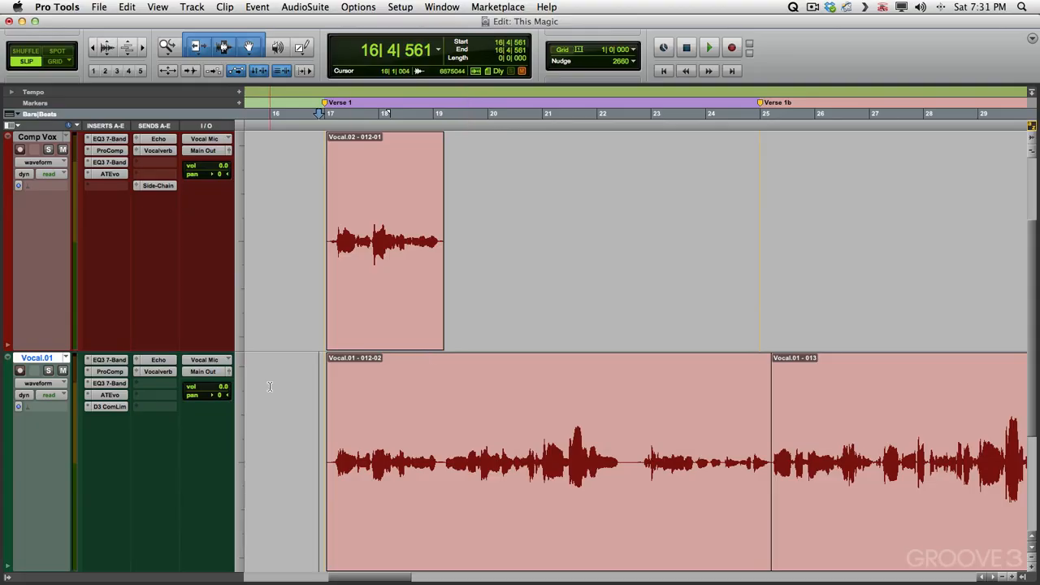
Audition Vocal.01, then cut its phrase from about bar 19 to bar 22 and paste it onto the Comp Vox track
key("space")
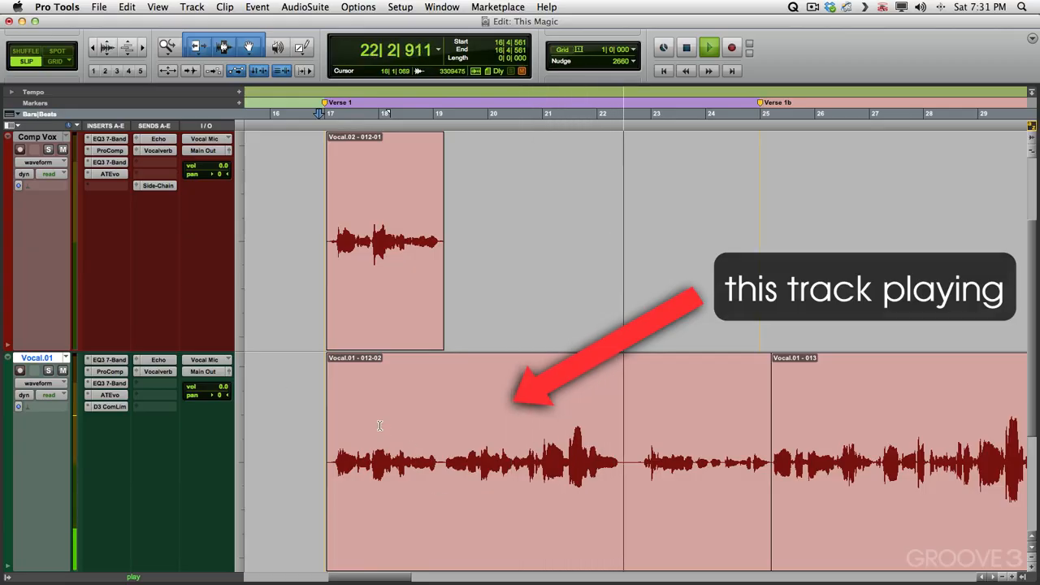
key("space")
left_click_drag(439, 421, 637, 406)
key("super+x")
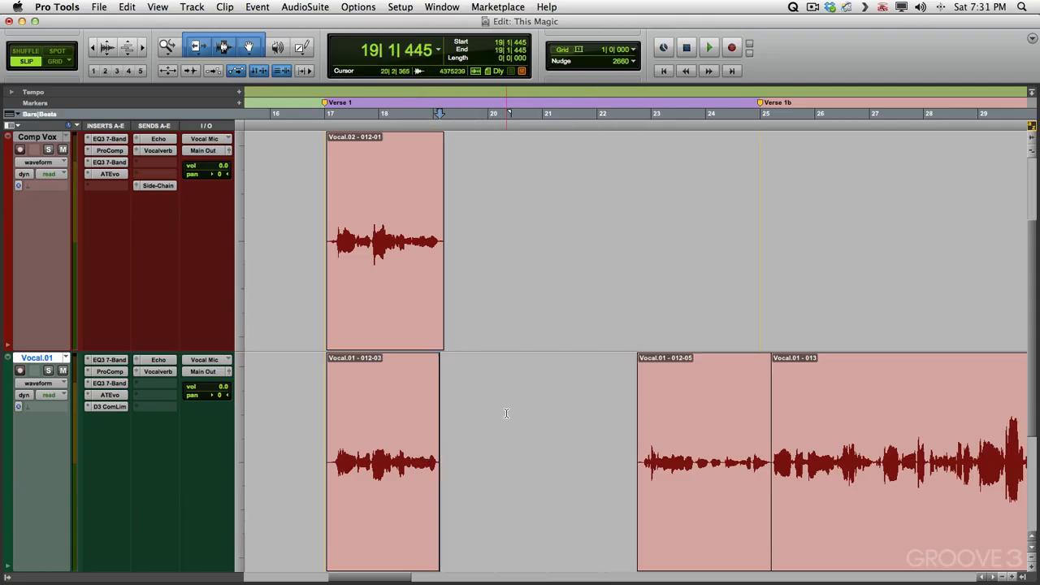
key("p")
key("super+v")
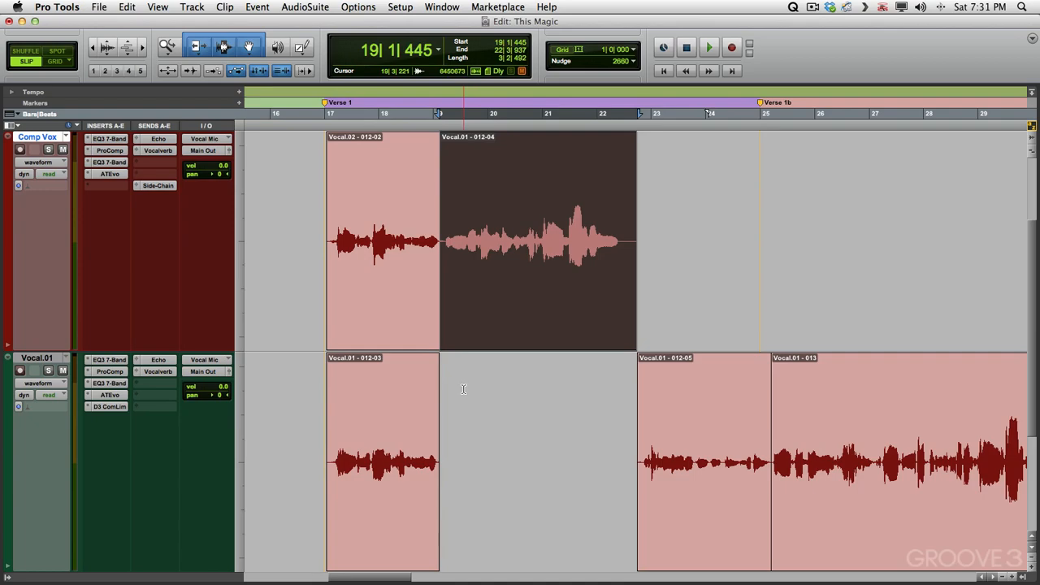
Switch the lower track to the Vocal.02 playlist and audition it from bar 21
scroll(463, 389, "right", 2)
left_click(520, 390)
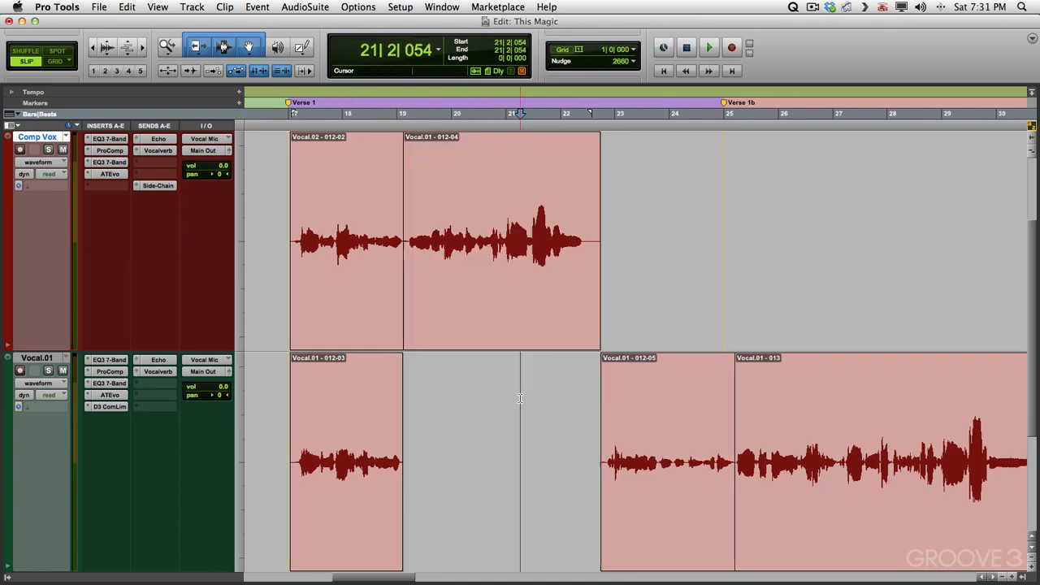
left_click(68, 359)
left_click(92, 381)
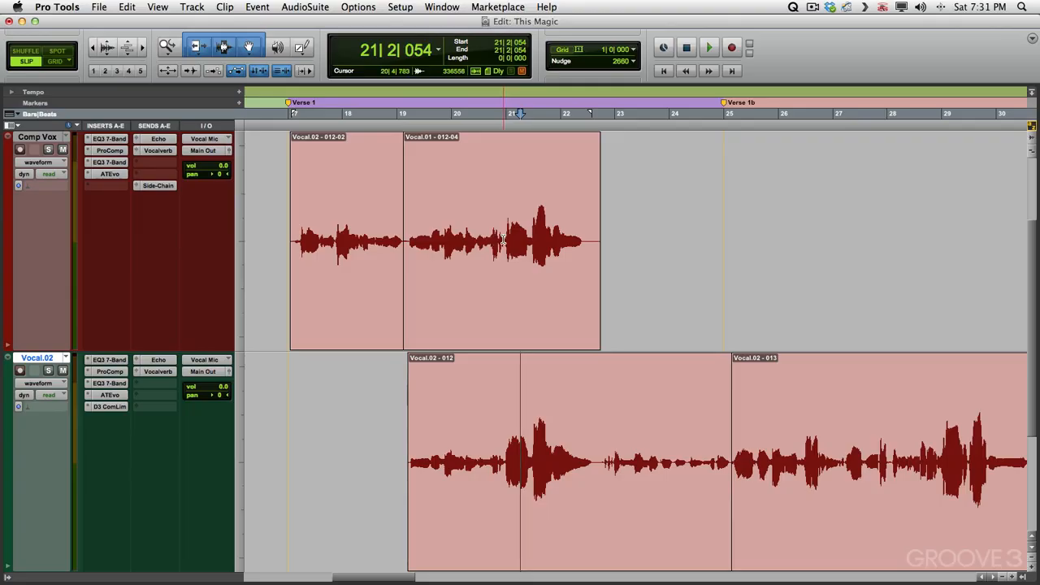
key("space")
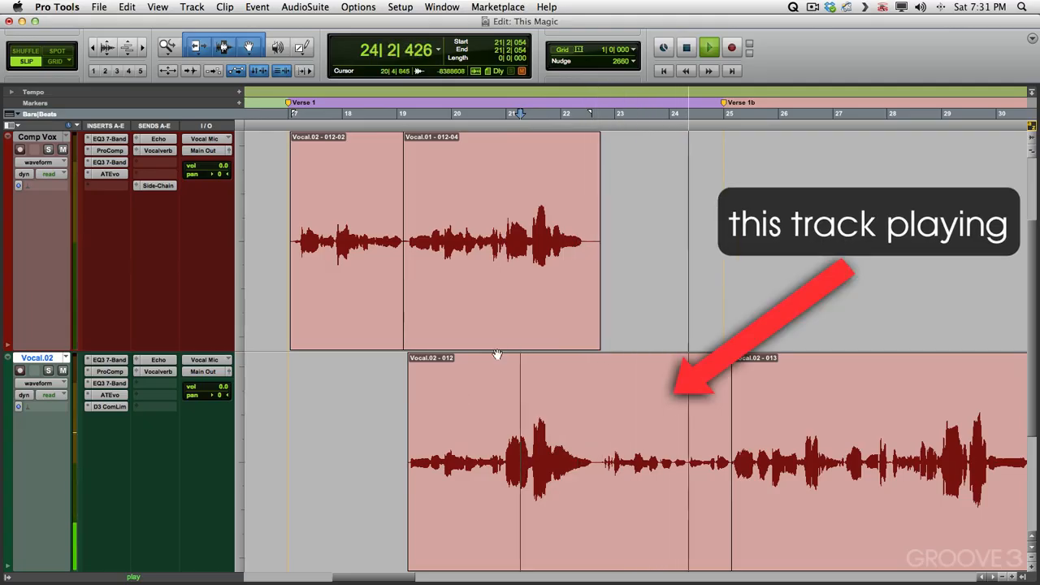
key("space")
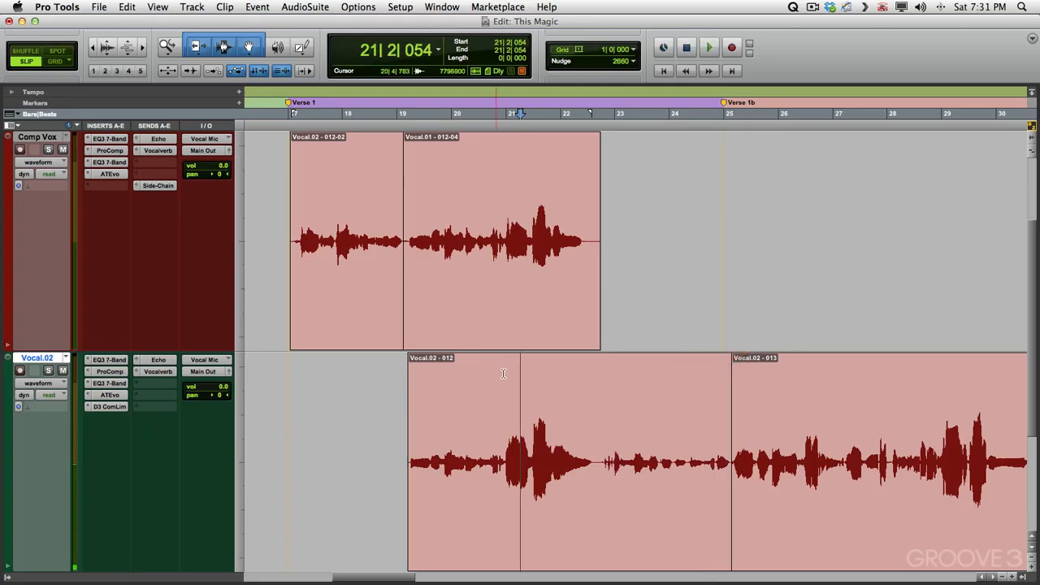
Switch the lower track to the Vocal.04 playlist and audition the same passage
left_click(66, 358)
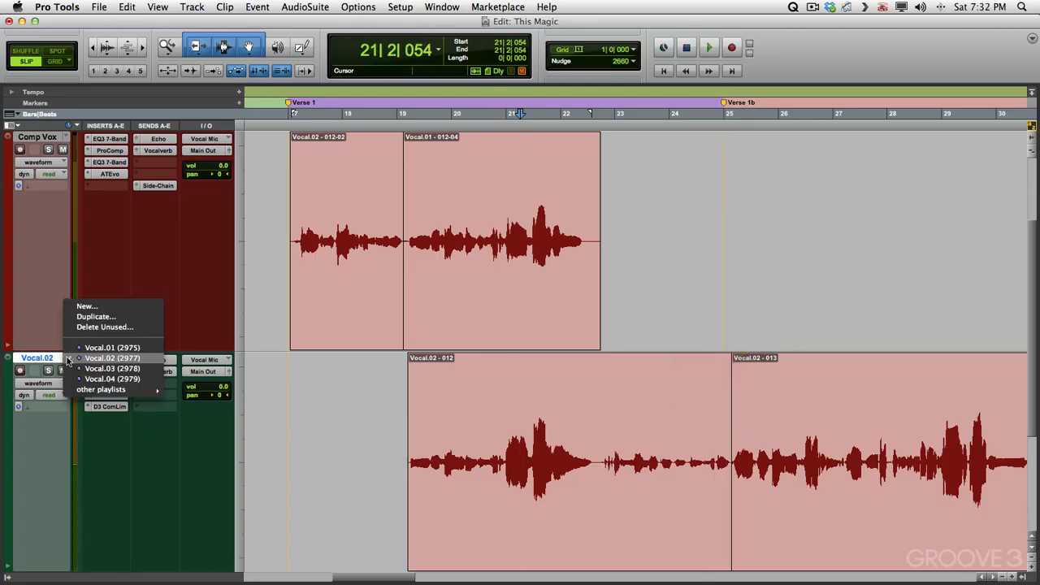
left_click(274, 363)
key("space")
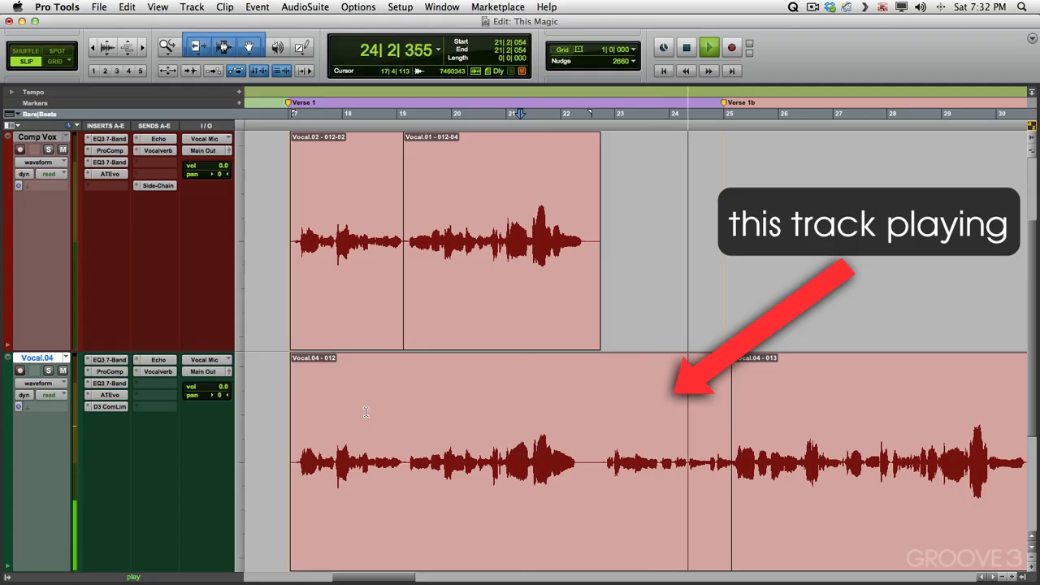
key("space")
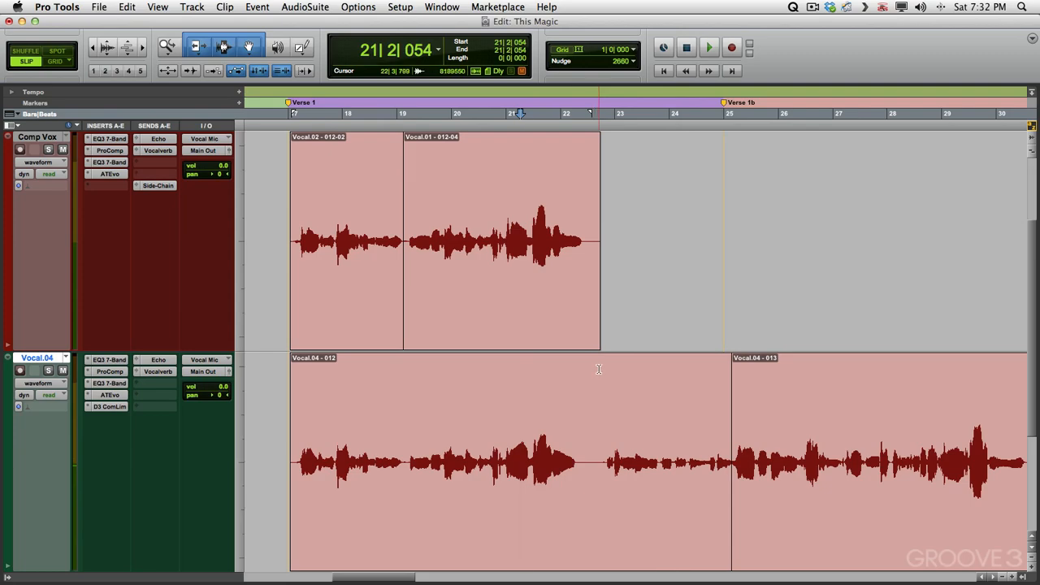
Cut the Vocal.04 phrase from about bar 22 to bar 25 and paste it onto the Comp Vox track
left_click_drag(600, 371, 731, 376)
key("super+x")
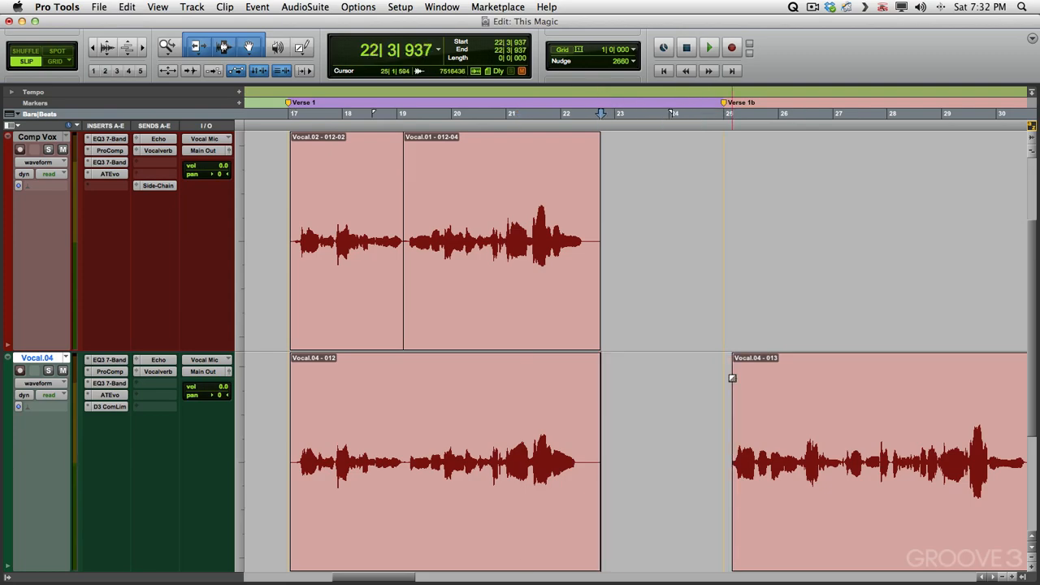
key("p")
key("super+v")
left_click(692, 394)
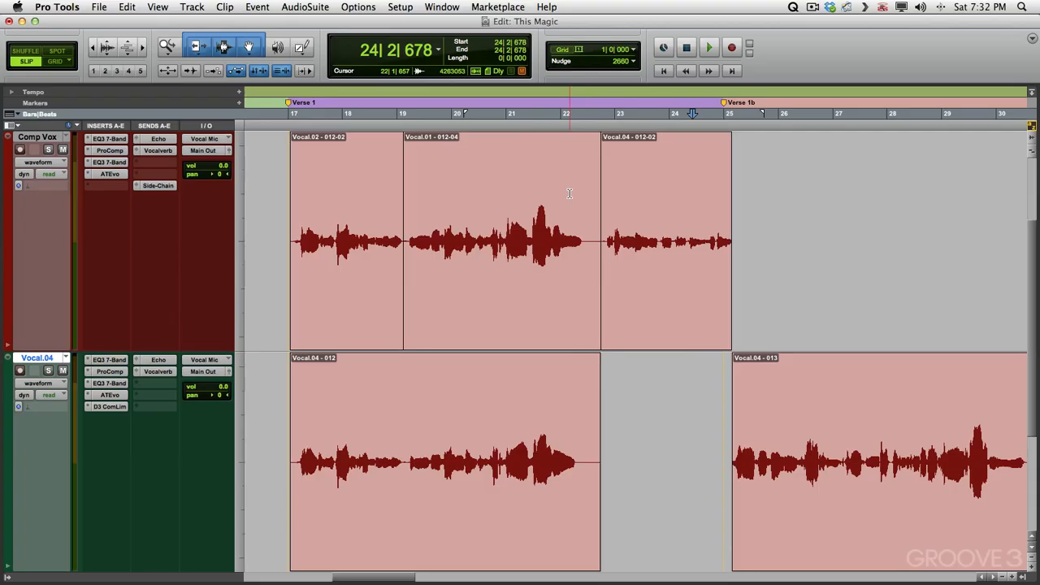
Audition the comp from around bar 24 against Vocal.04 going into Verse 1b
scroll(569, 193, "right", 6)
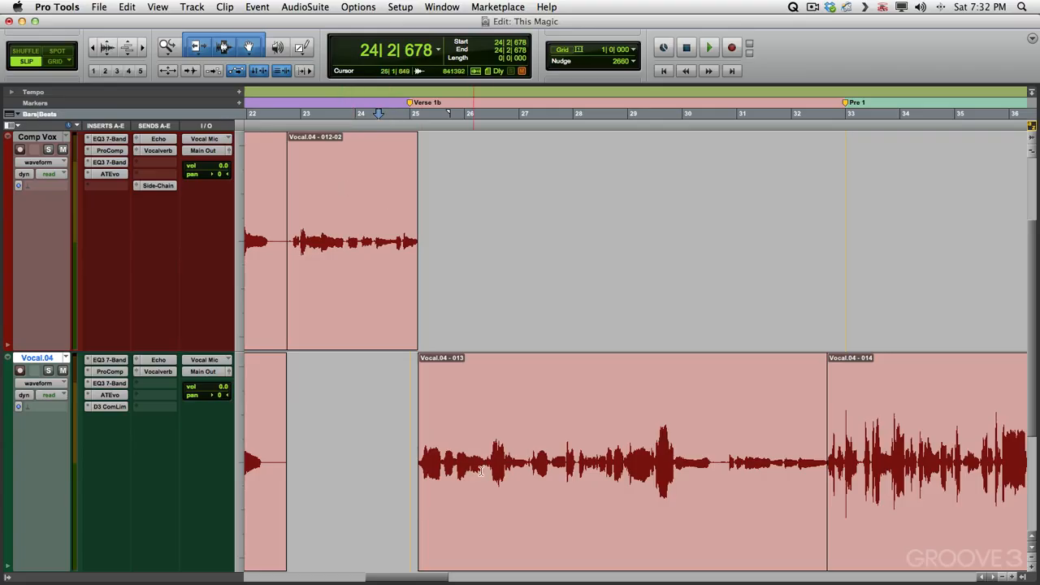
left_click(355, 252)
key("space")
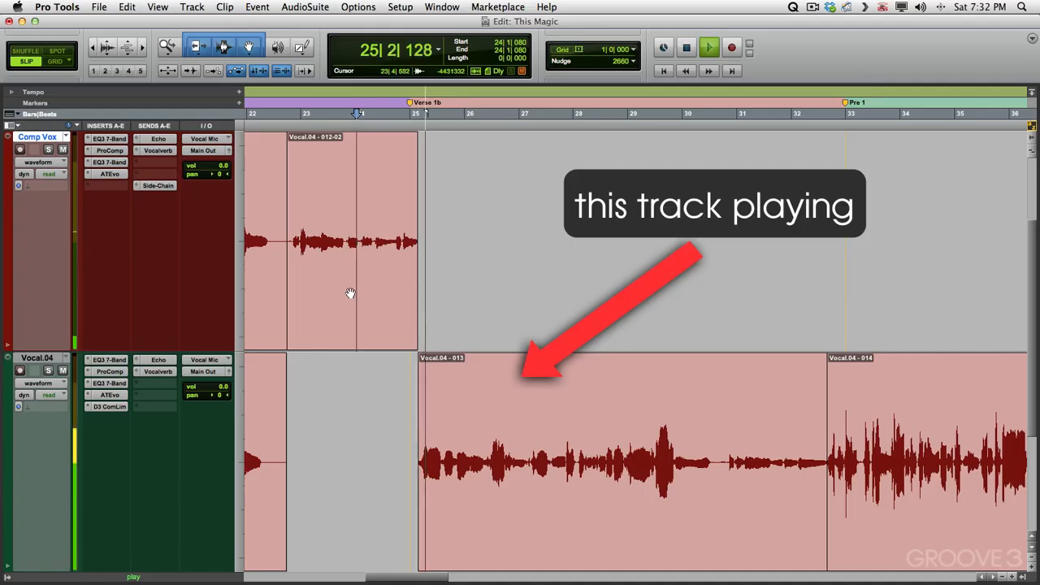
key("space")
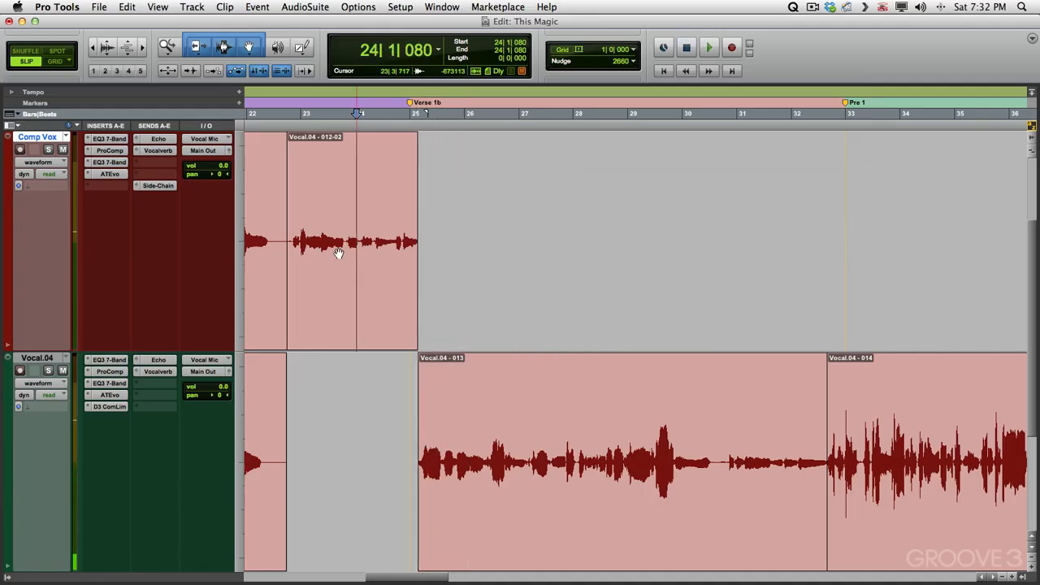
Switch the lower track back to the Vocal.01 playlist and audition its Verse 1b take
left_click(66, 359)
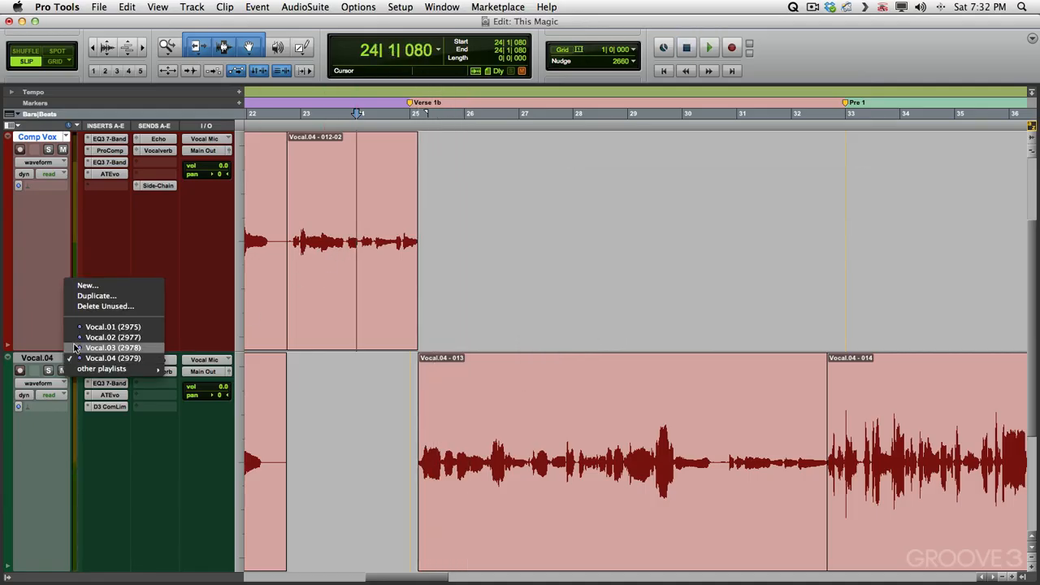
left_click(105, 327)
key("space")
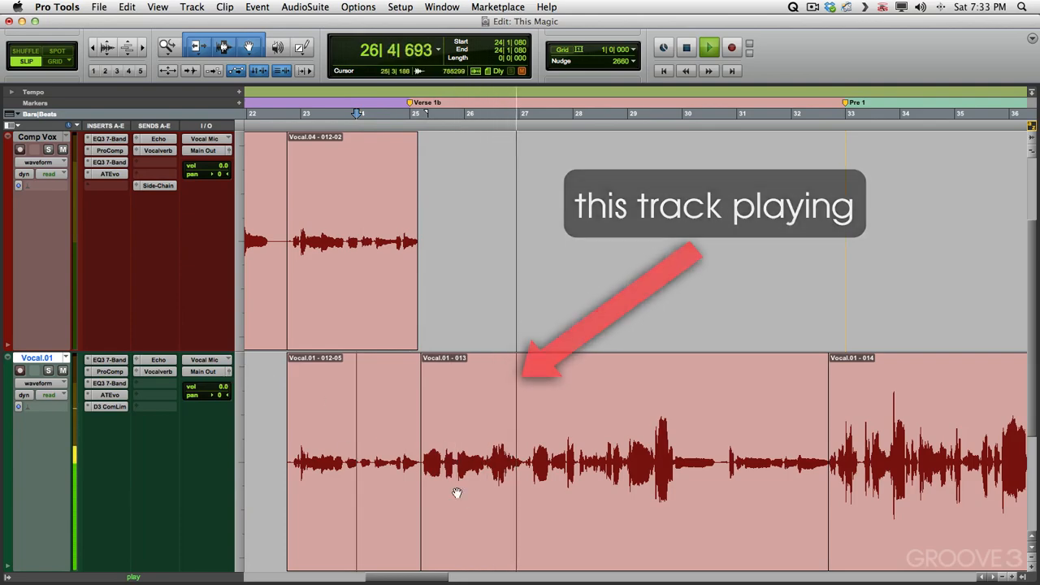
key("space")
Cut the Vocal.01 phrase from bar 25 to about bar 27 and paste it onto the Comp Vox track
left_click_drag(523, 426, 419, 427)
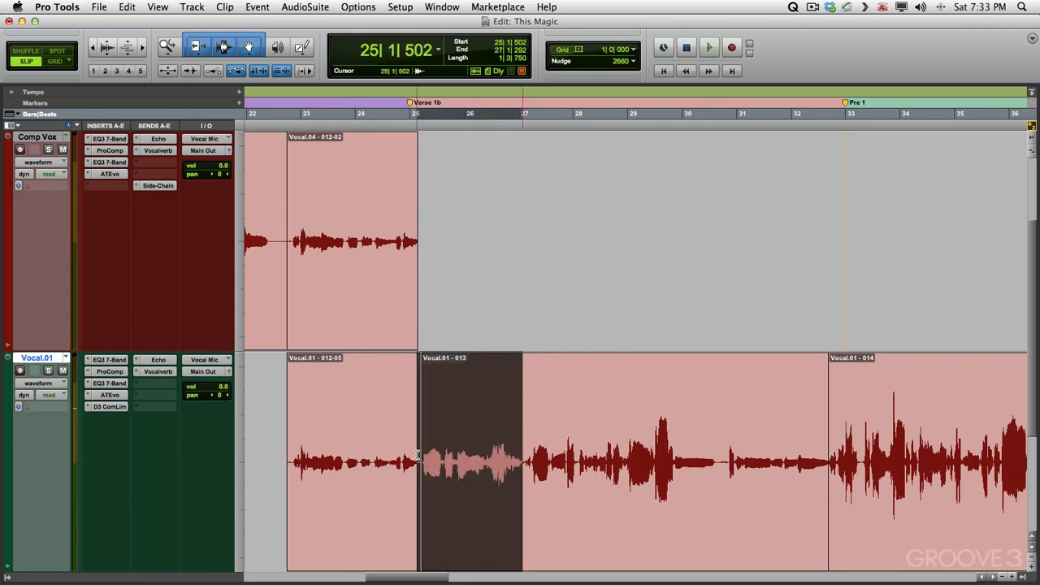
key("super+x")
key("ctrl+p")
key("super+v")
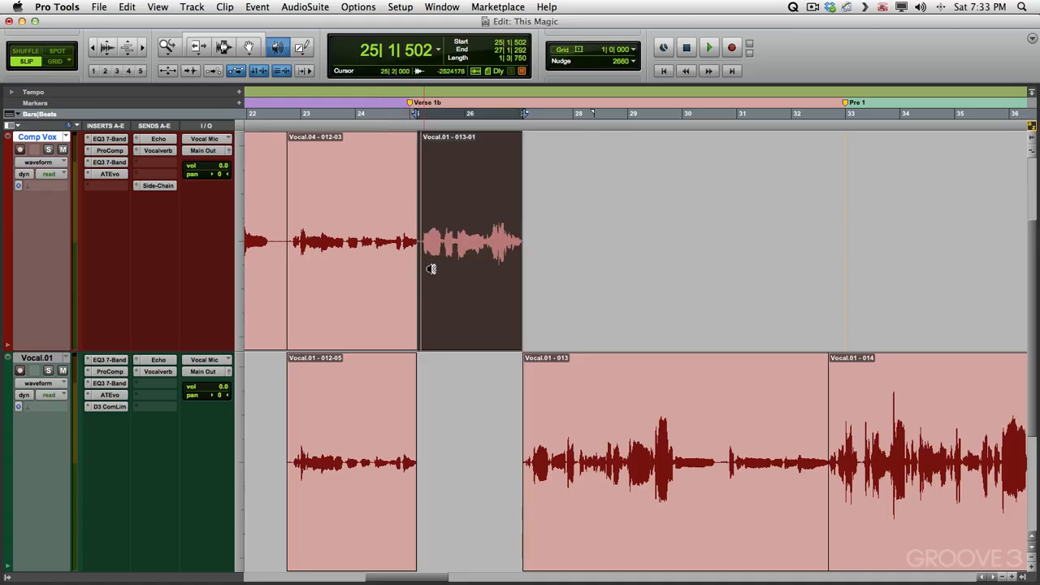
Zoom in on the new Comp Vox junction at bar 25, scrub it, and add a crossfade across the edit
key("super+bracketright")
key("super+bracketright")
key("super+bracketright")
key("super+bracketright")
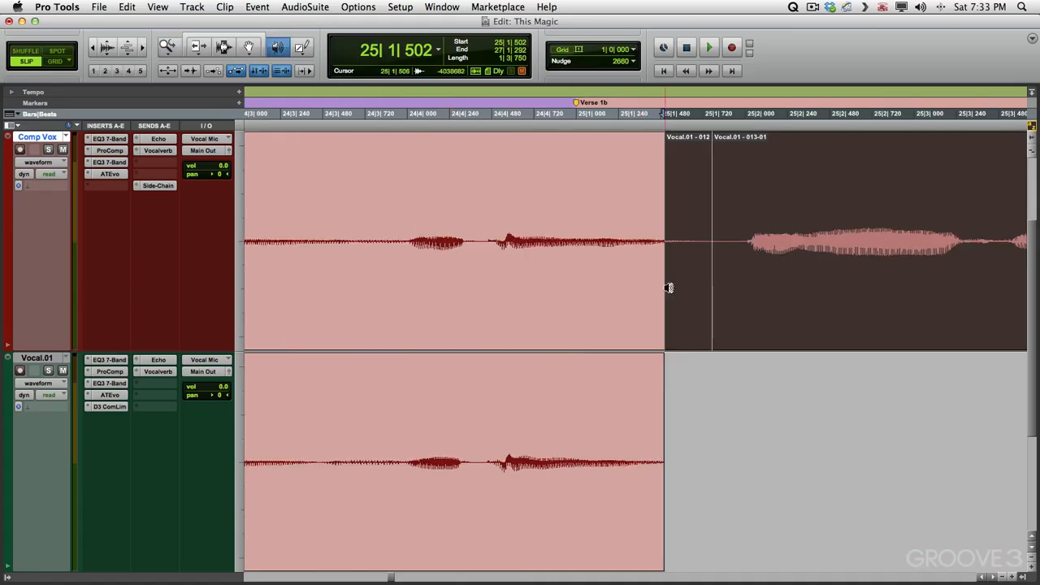
left_click_drag(669, 288, 718, 256)
left_click_drag(688, 197, 731, 222)
key("f")
key("r")
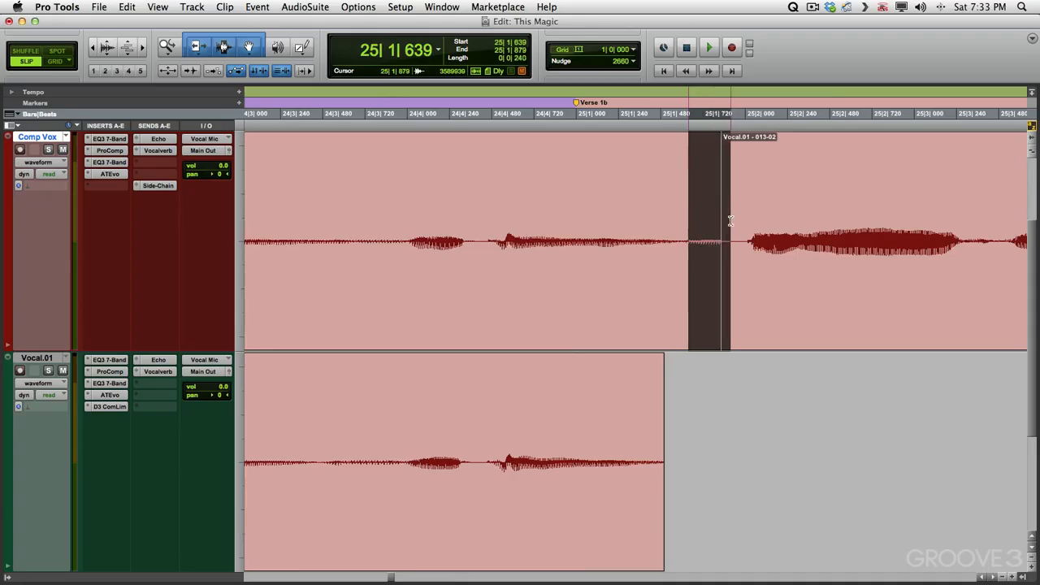
Add a crossfade at the Comp Vox junction near bar 23 between the Vocal.01 and Vocal.04 clips
key("r")
key("r")
key("r")
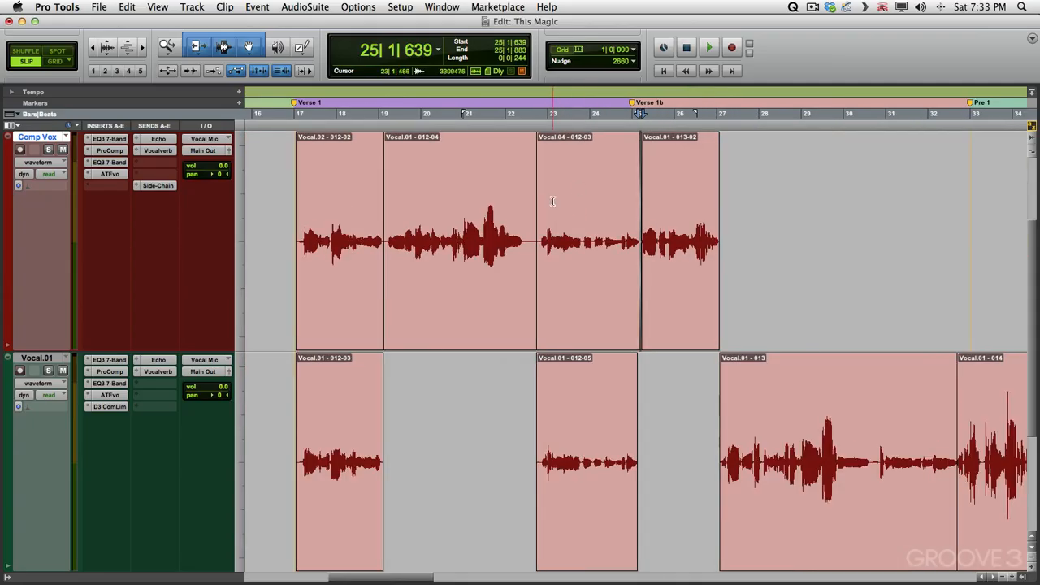
key("F5")
left_click_drag(544, 204, 504, 205)
left_click_drag(830, 185, 912, 187)
key("f")
Add a crossfade at the Comp Vox junction near bar 19 between the Vocal.02 and Vocal.01 clips
key("r")
key("r")
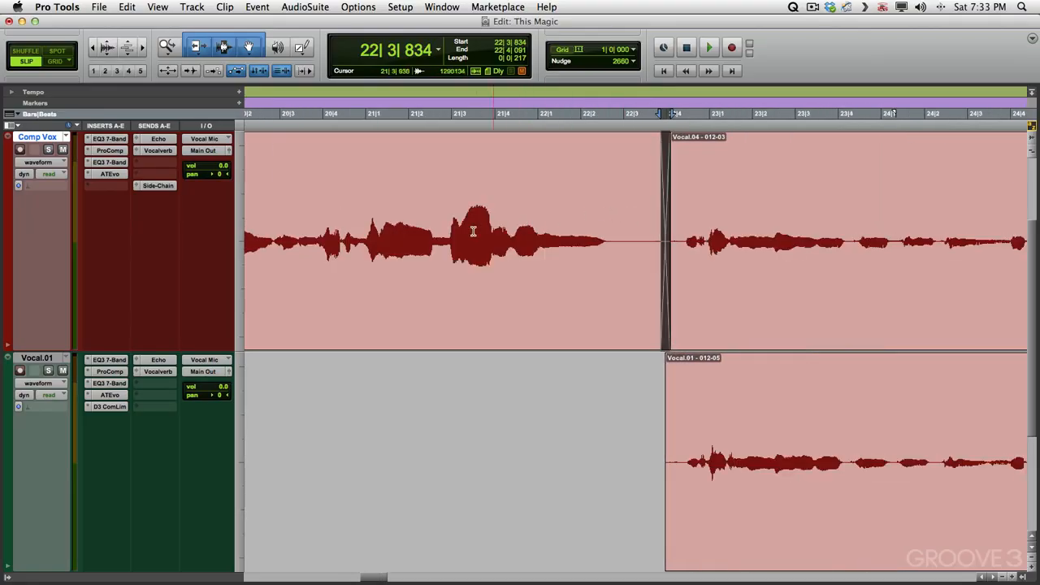
key("r")
key("r")
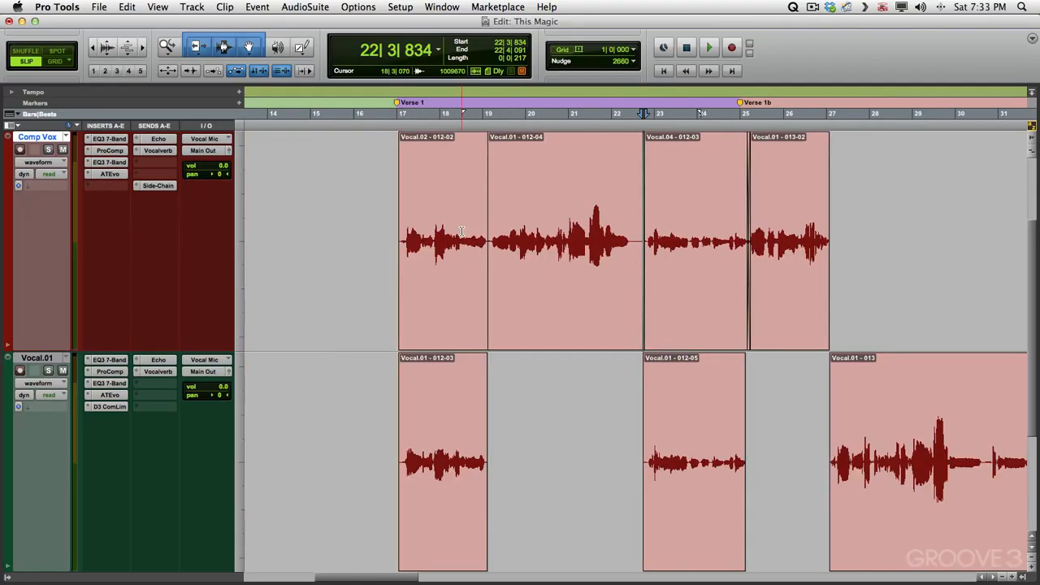
key("F5")
left_click_drag(520, 210, 479, 202)
key("r")
key("r")
key("r")
key("r")
scroll(265, 202, "right", 5)
left_click(265, 202)
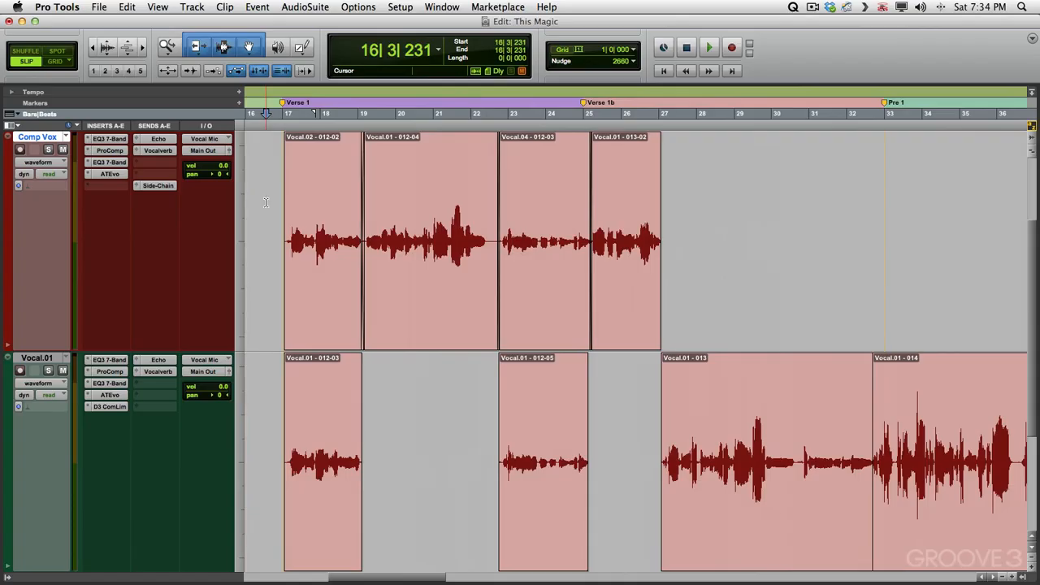